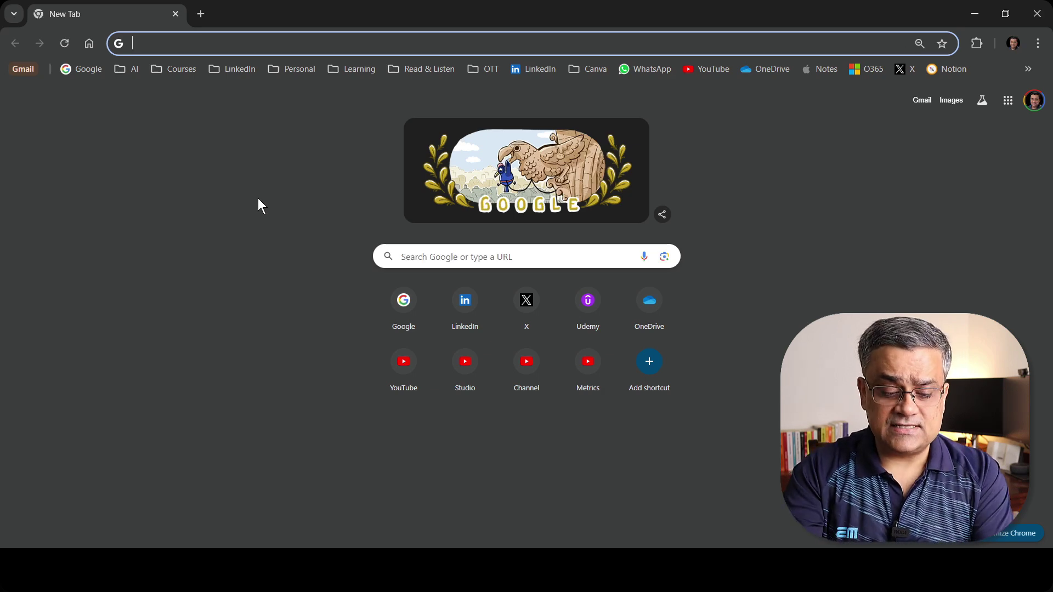
- Go to meta.ai, refresh the suggestions and send 'Make my email sound more professional'
type("meta.ai")
key("Return")
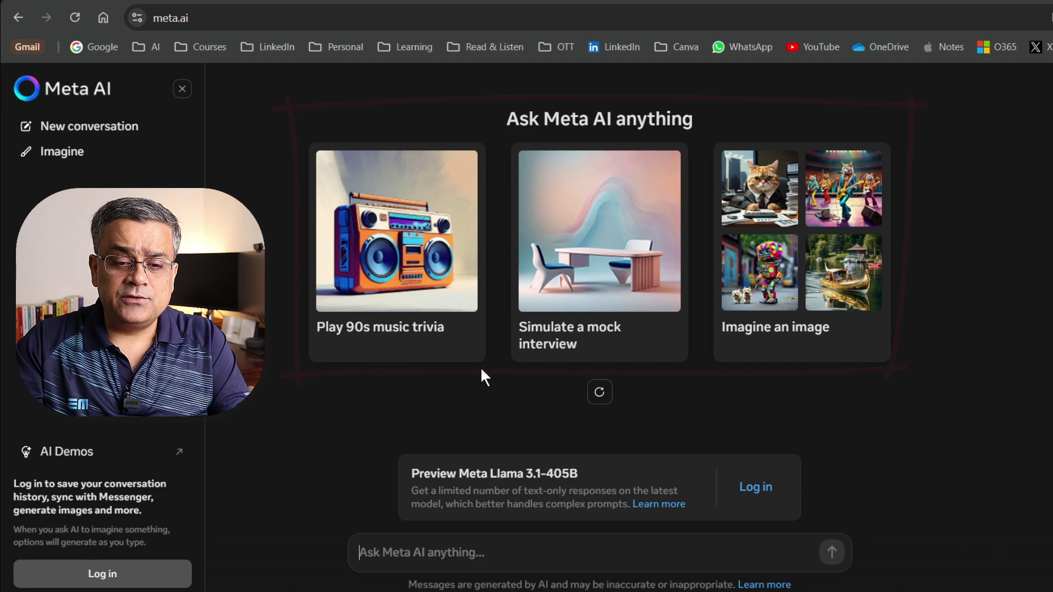
left_click(600, 395)
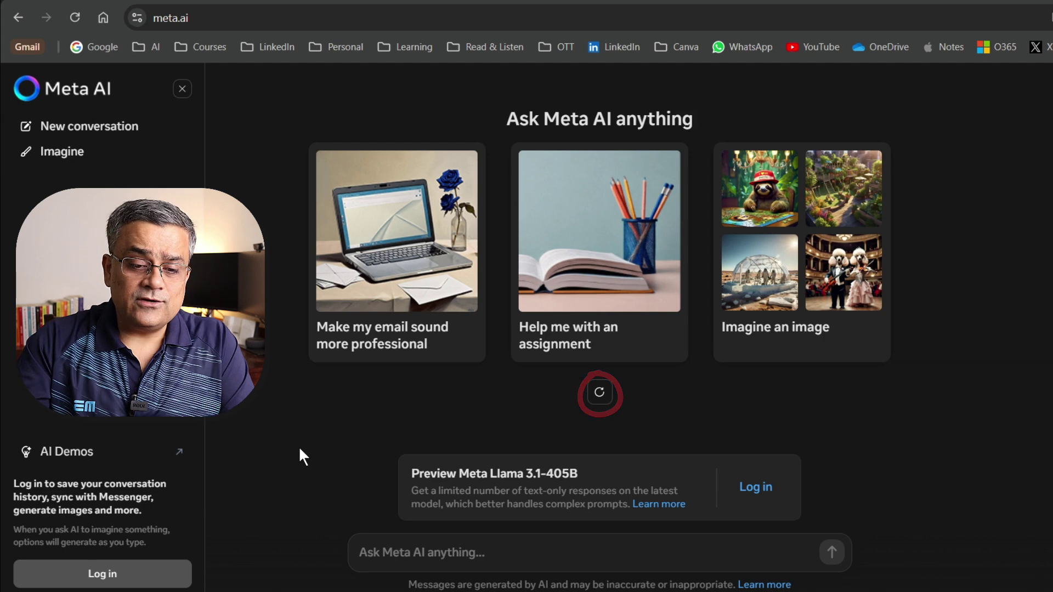
left_click(383, 331)
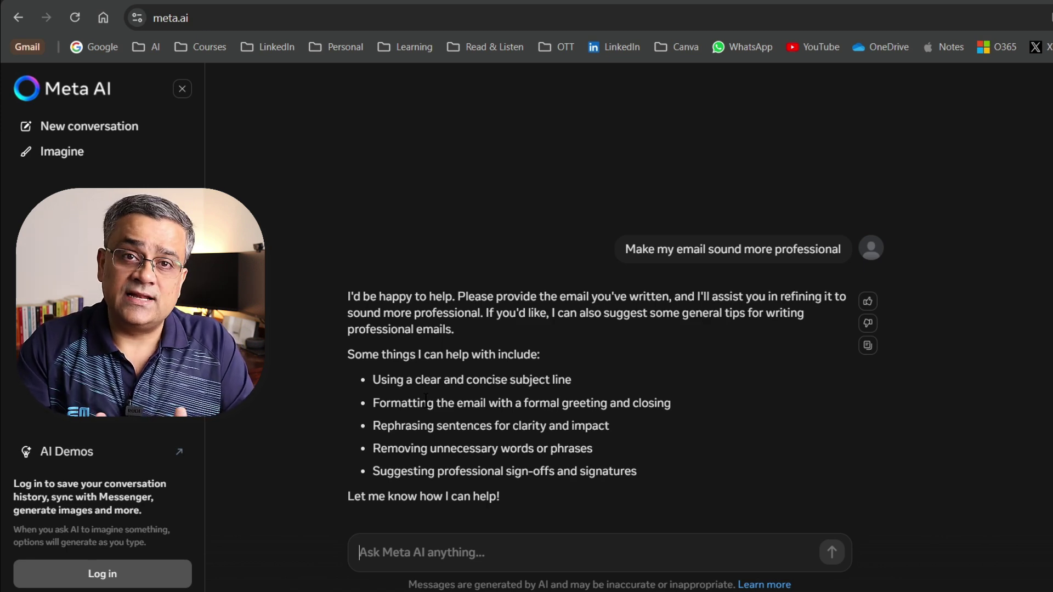
- Log in to Meta AI using the Facebook account
left_click(85, 578)
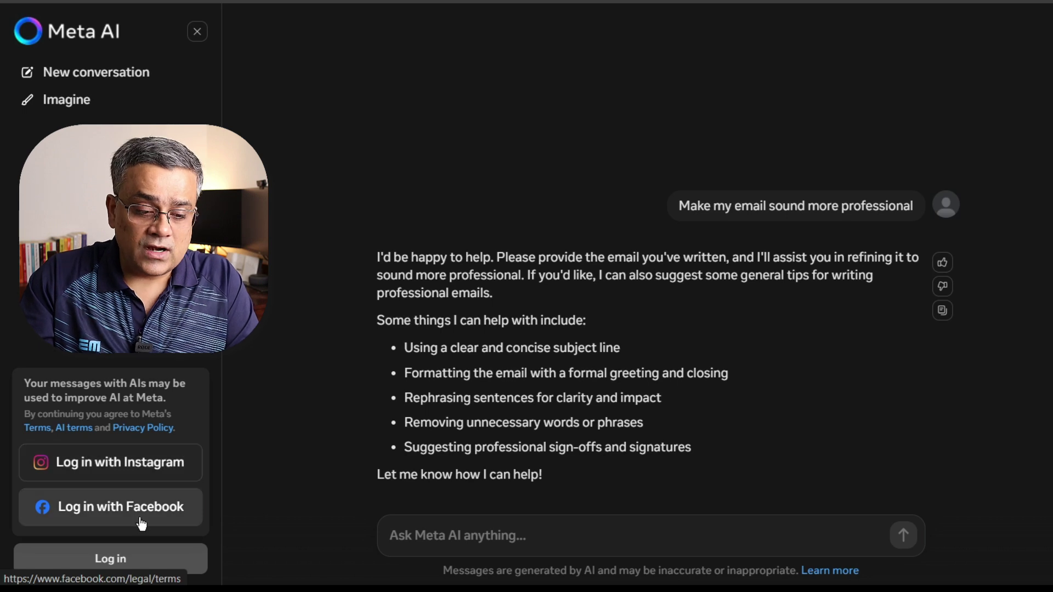
left_click(110, 510)
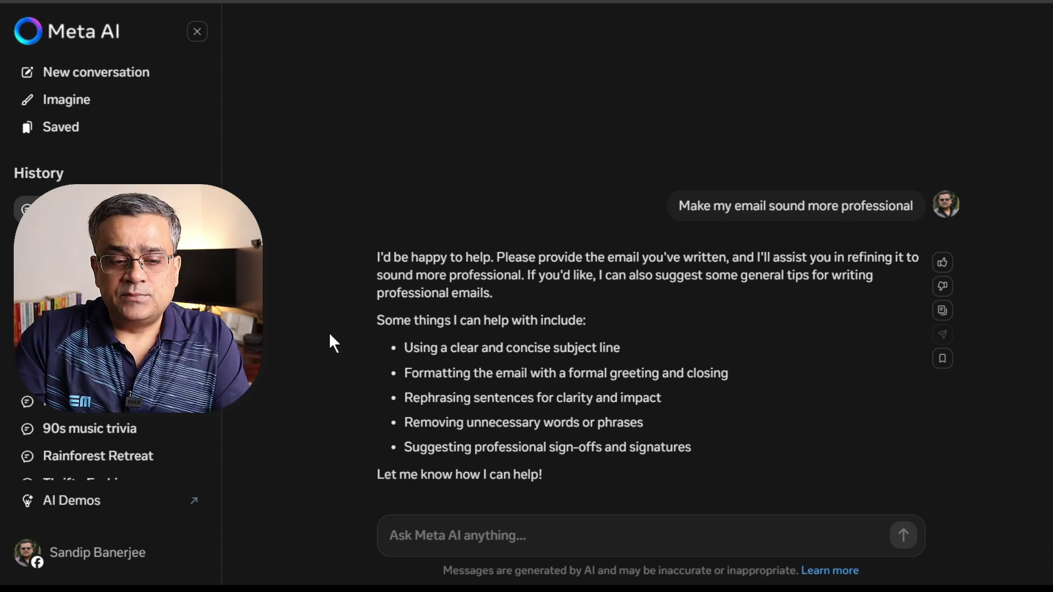
- In a new conversation, send the pasted time-management PowerPoint prompt and scroll through the reply
left_click(99, 76)
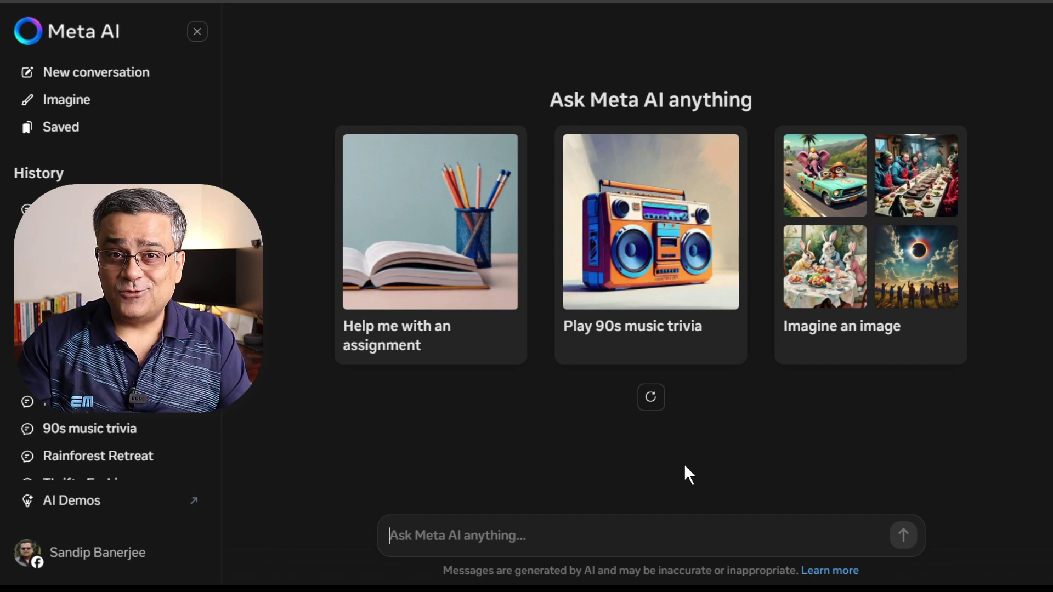
type("Please help me generating a detailed PowerPoint presentations on time management covering best practices to improve on time management along with real life tips & tricks. Also add few books & YouTube video references which can help to improve time management skills.")
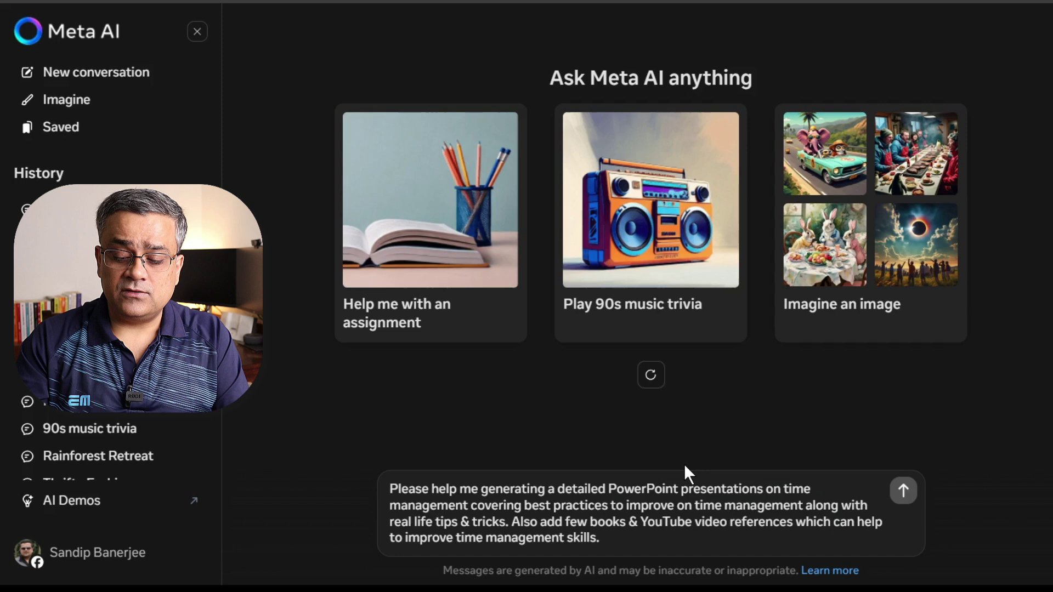
key("Return")
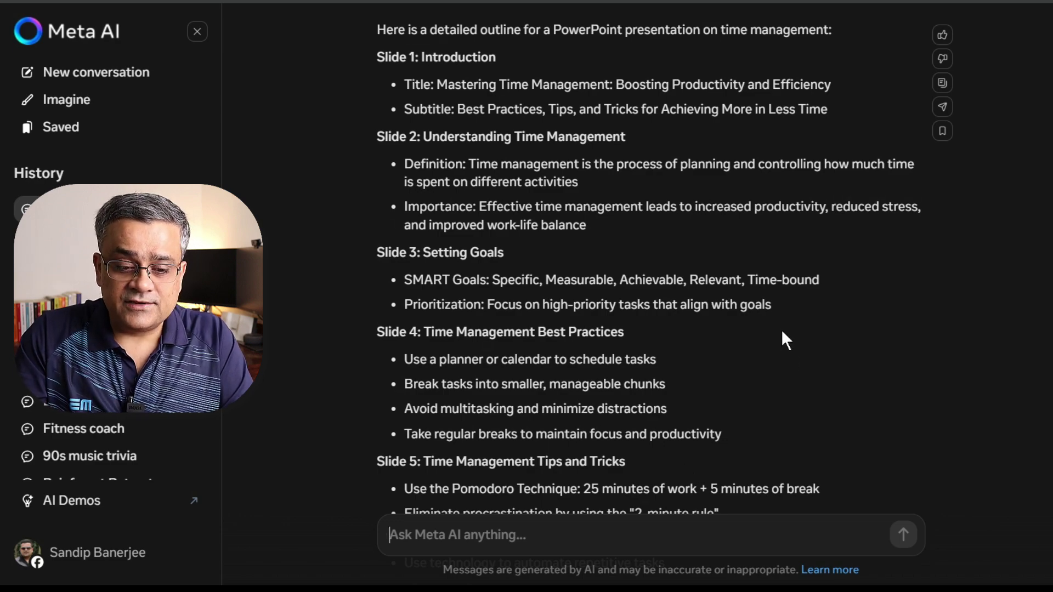
scroll(781, 330, "down", 9)
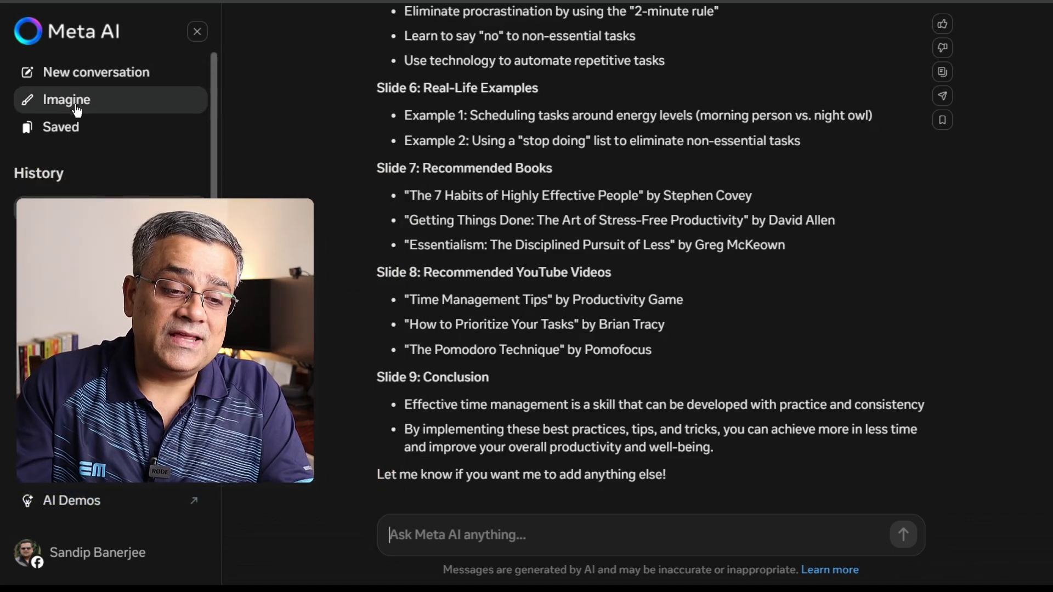
- Switch to the Imagine page from the left sidebar
left_click(78, 114)
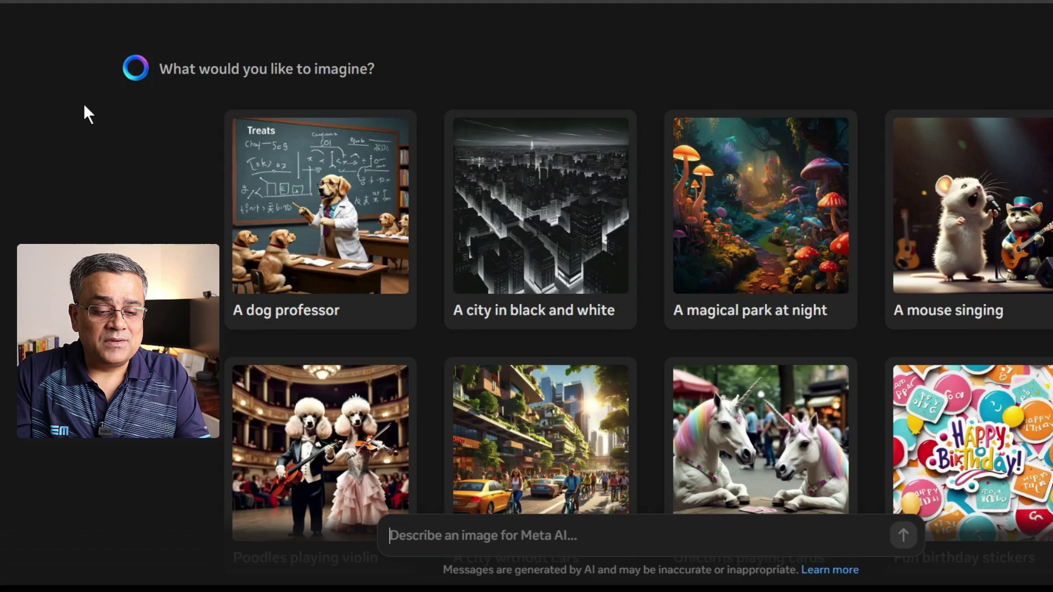
- Generate images from the 'A dog professor' example card
left_click(328, 233)
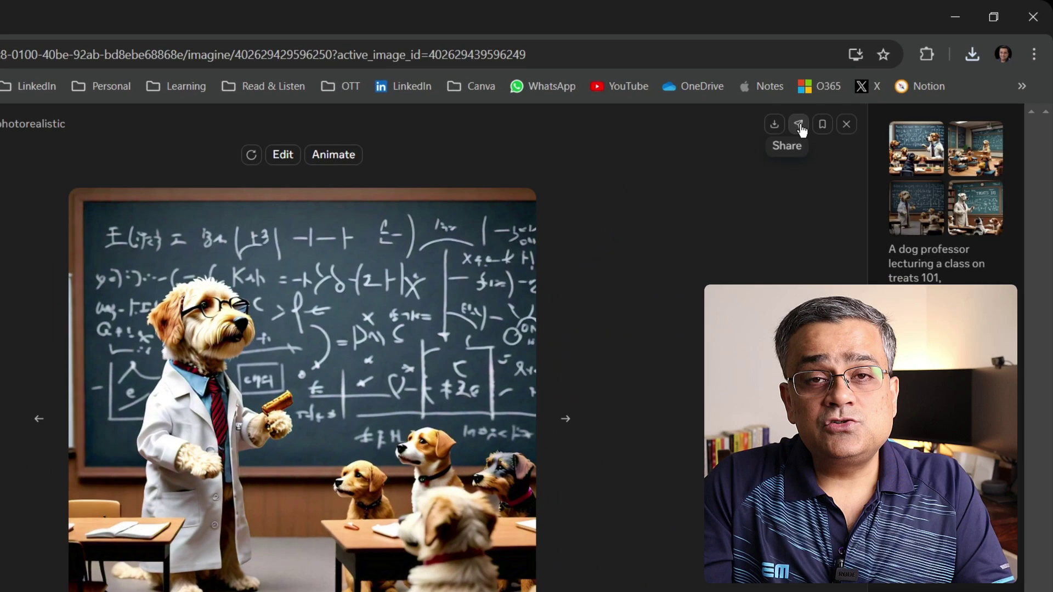
- Copy the dog professor image's share link and load it in a new browser tab
left_click(876, 112)
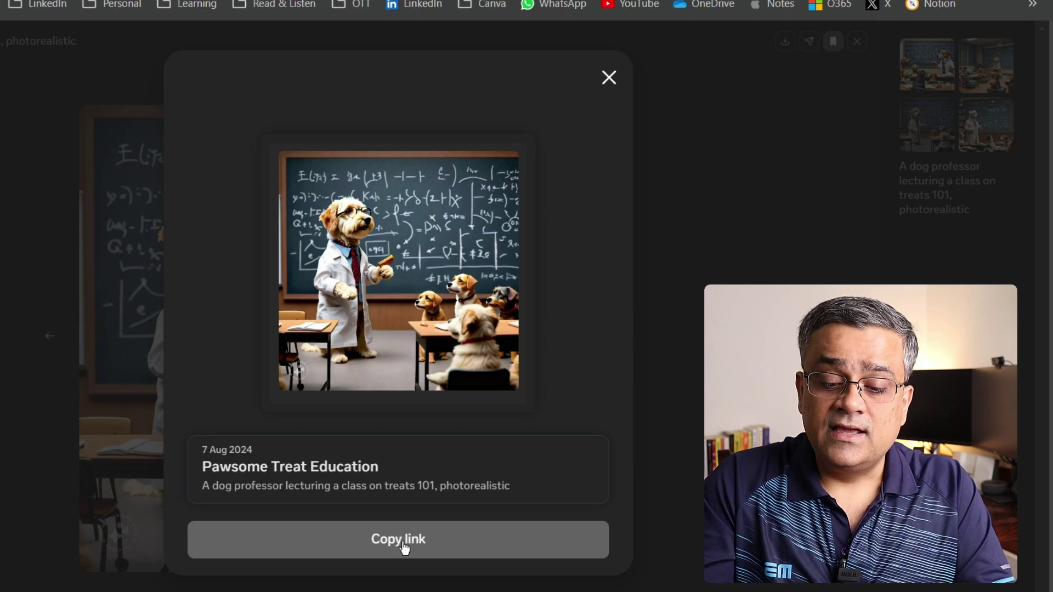
left_click(404, 549)
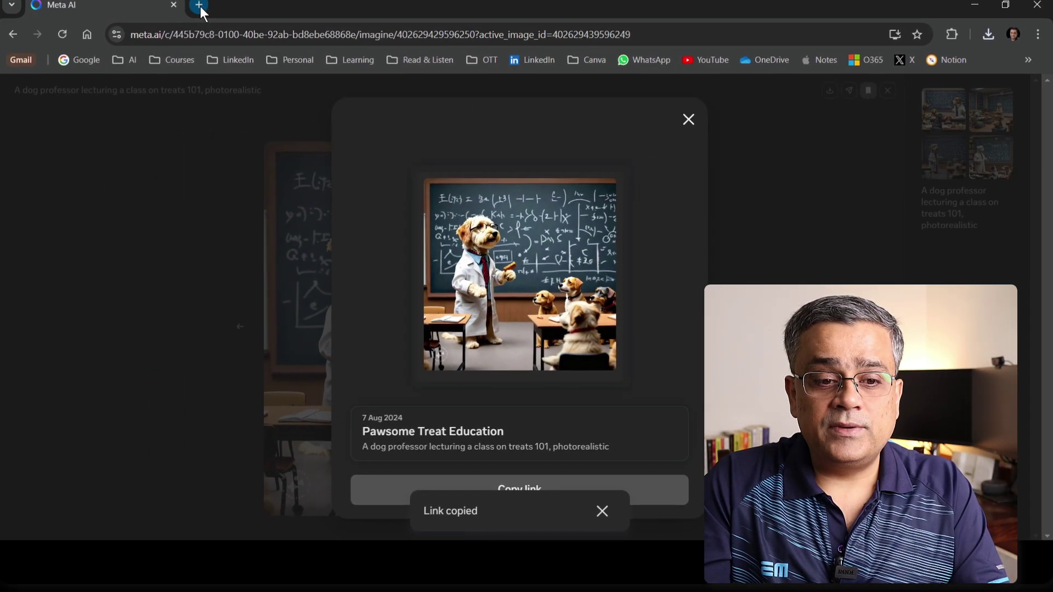
left_click(198, 6)
key("ctrl+v")
key("Return")
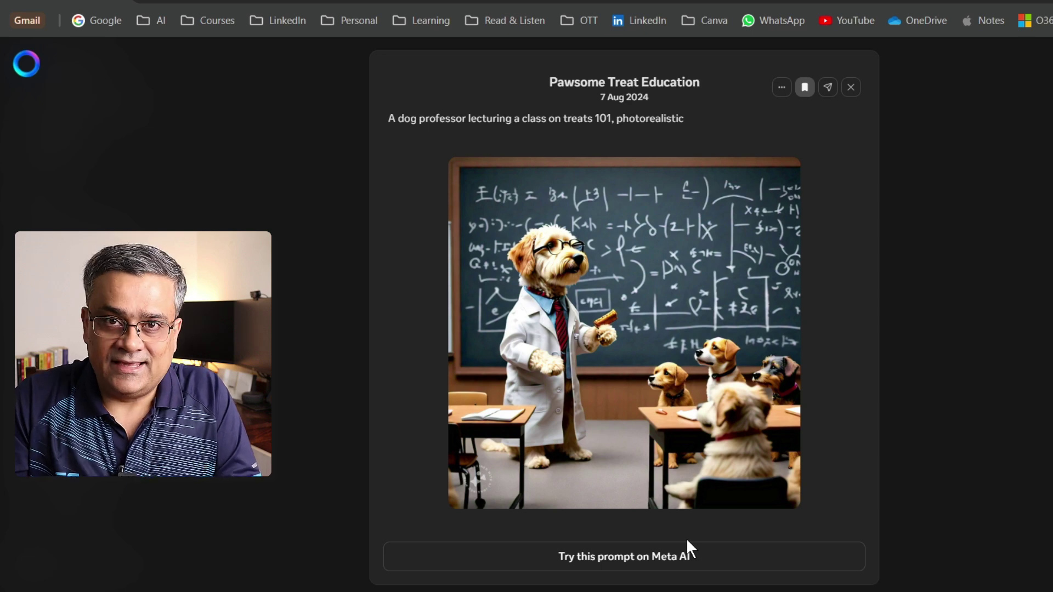
- Back in the original tab, dismiss the share dialog, view the chalkboard version, then close the viewer
left_click(828, 87)
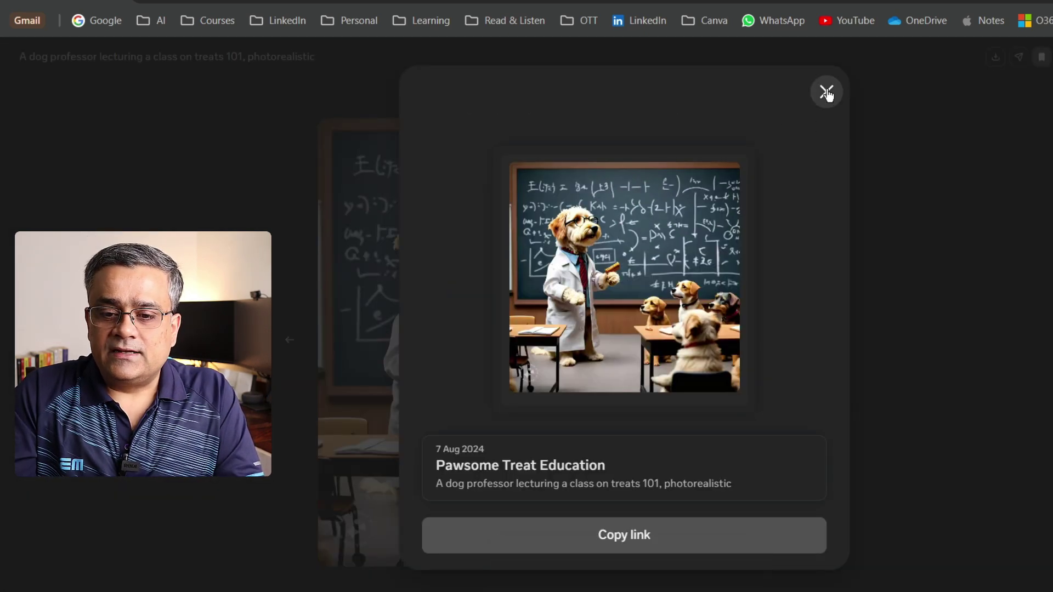
left_click(826, 92)
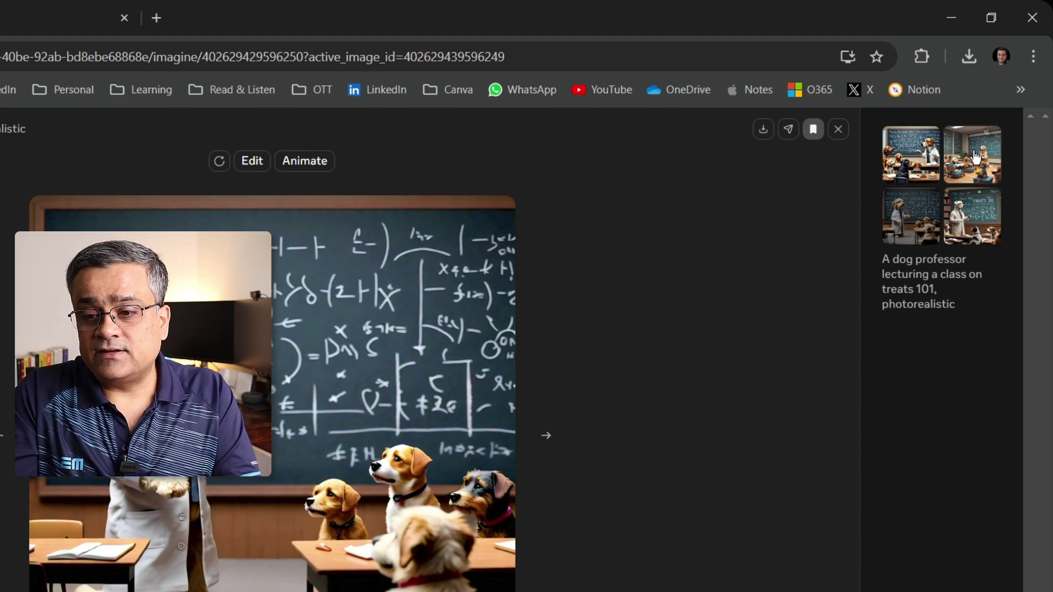
left_click(979, 167)
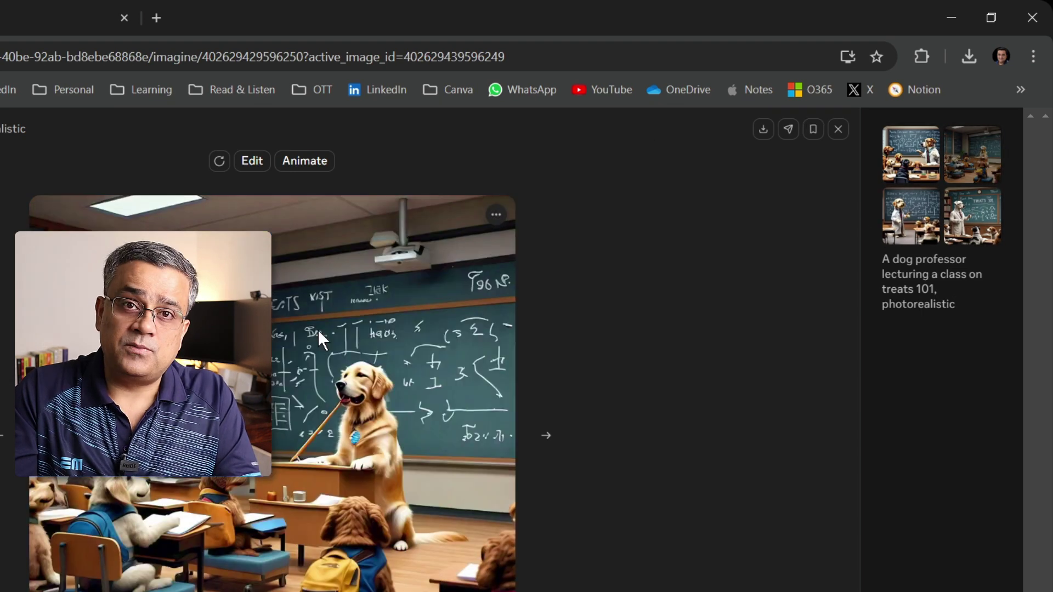
left_click(778, 417)
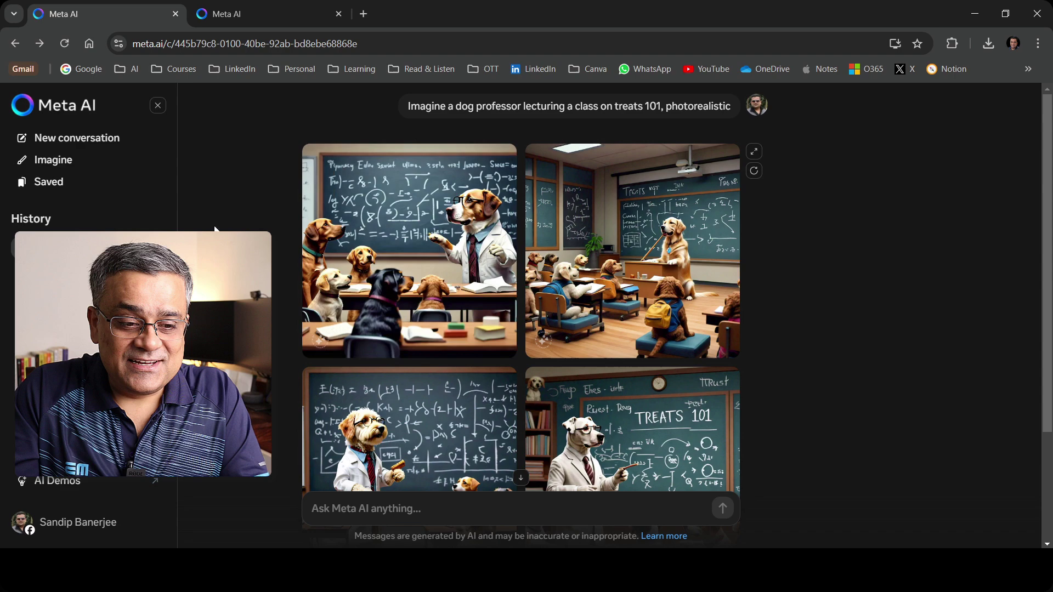
- Start an '/imagine A golden retriever' prompt on the Imagine page
left_click(61, 161)
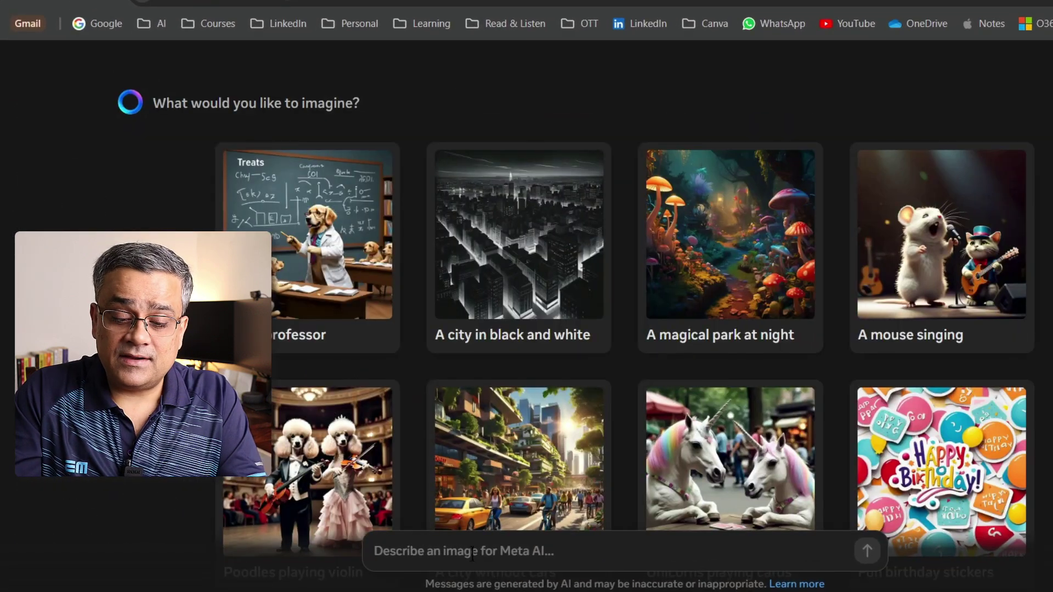
type("/imagine")
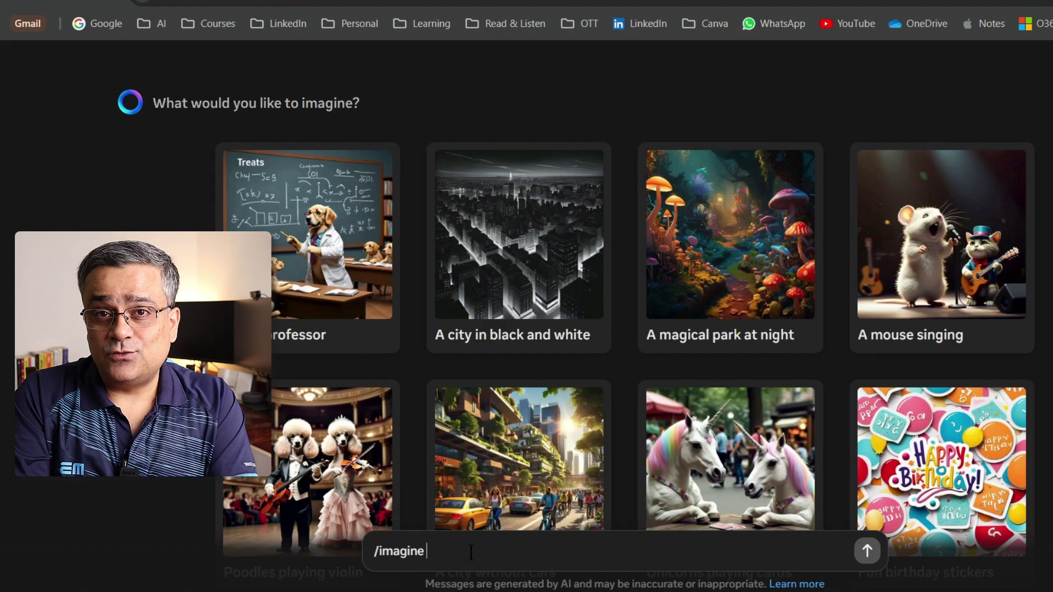
type(" A golden")
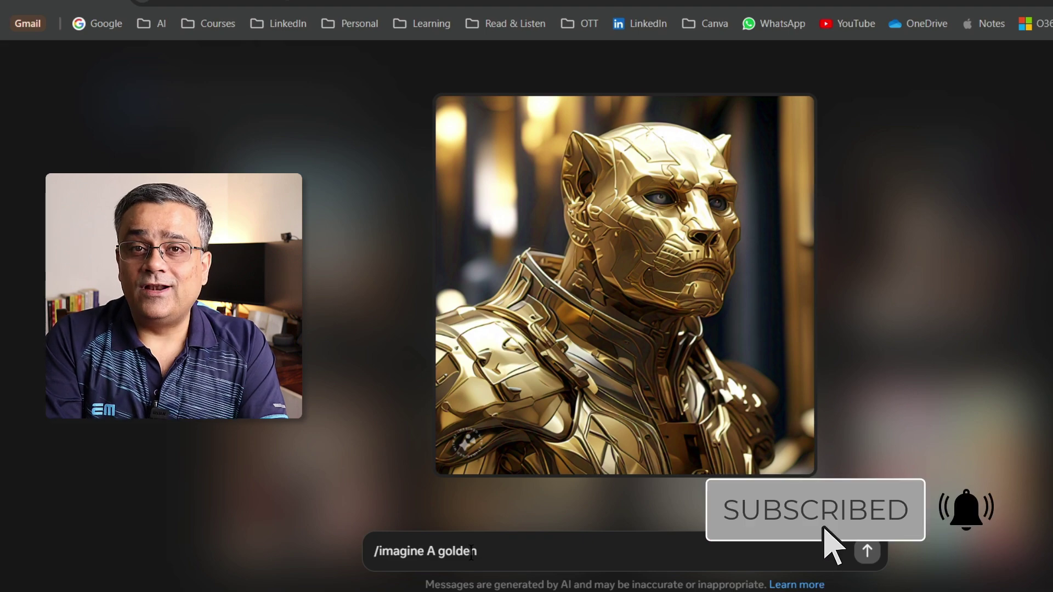
type("retriever")
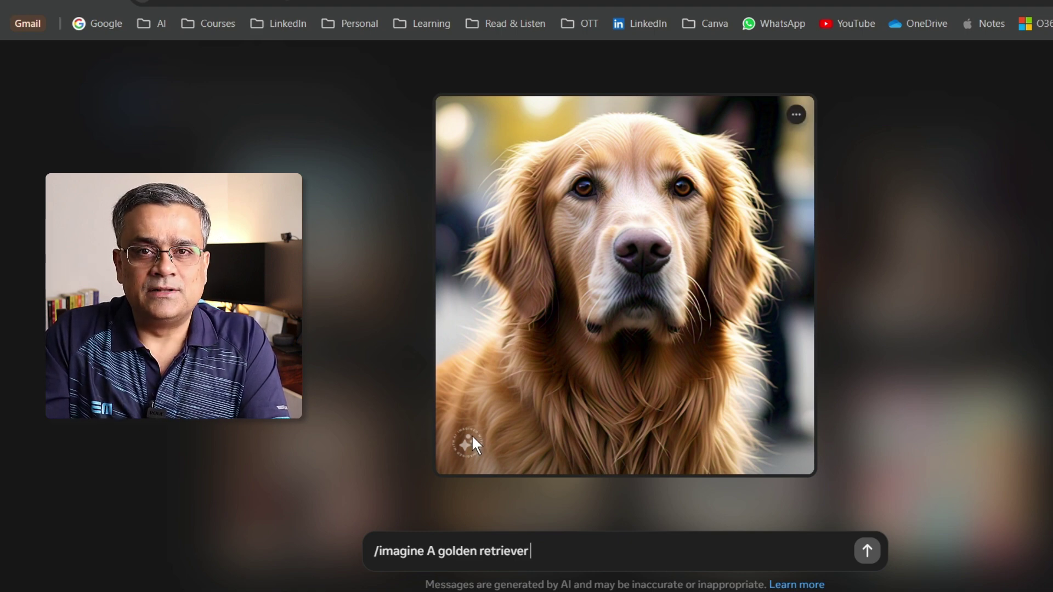
left_click(797, 118)
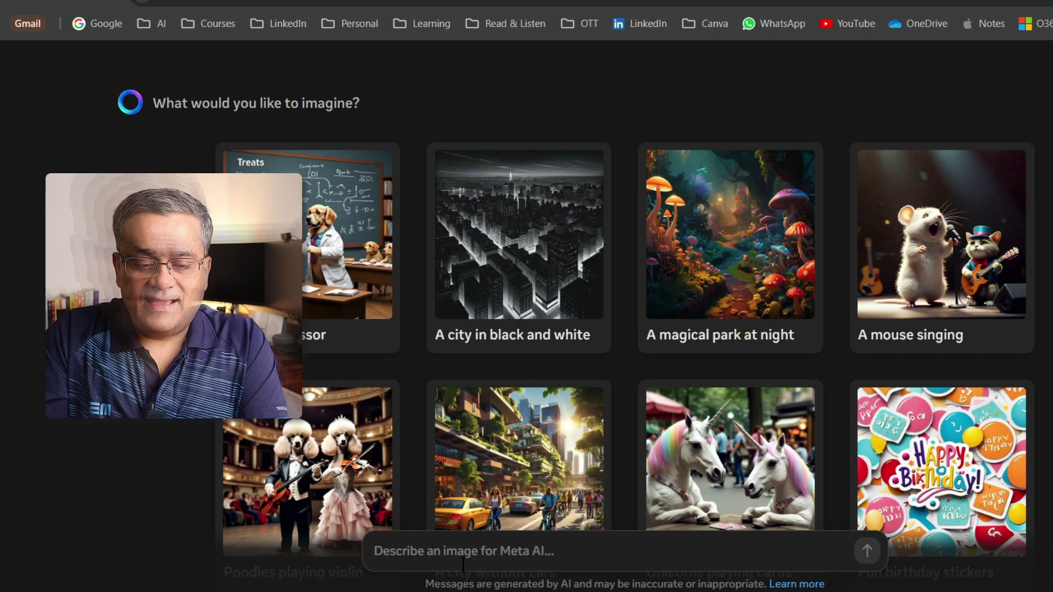
- Complete the prompt: golden retriever dog walking a Kolkata street with its owner on a rainy day
type("/imagine ")
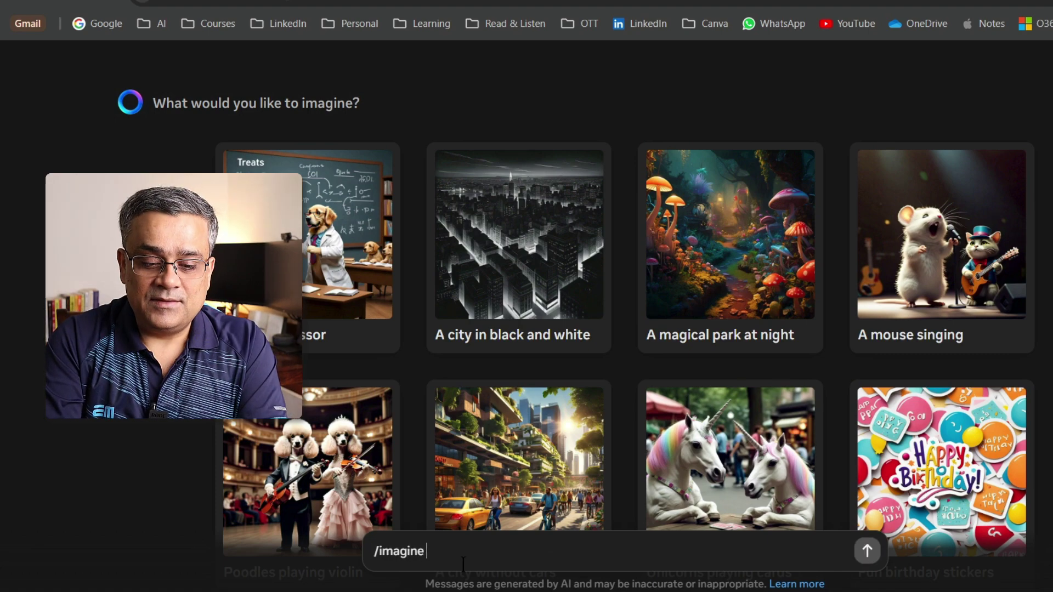
type("A golden retriever")
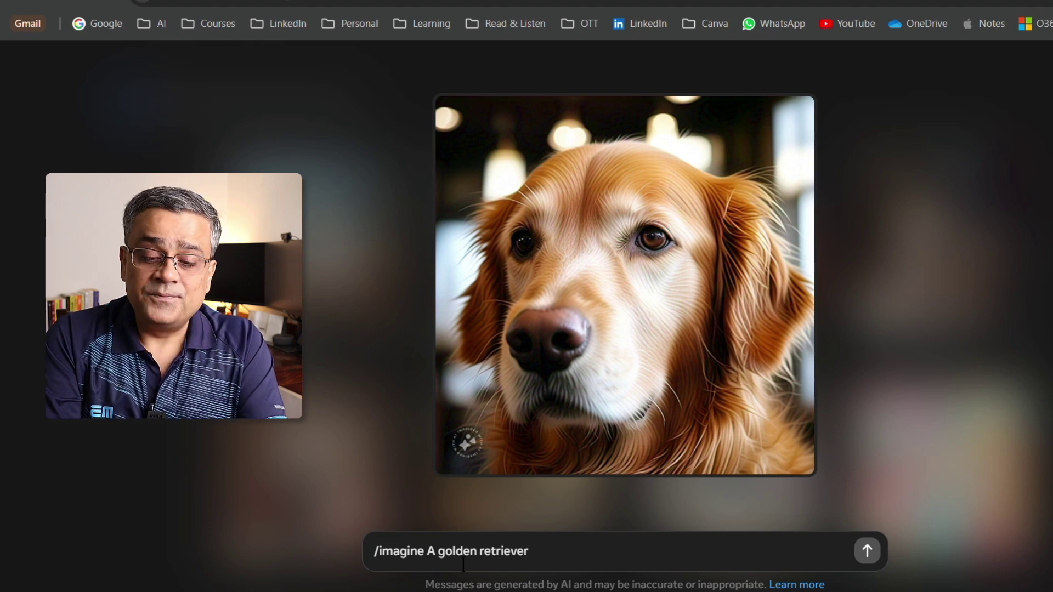
type("lking")
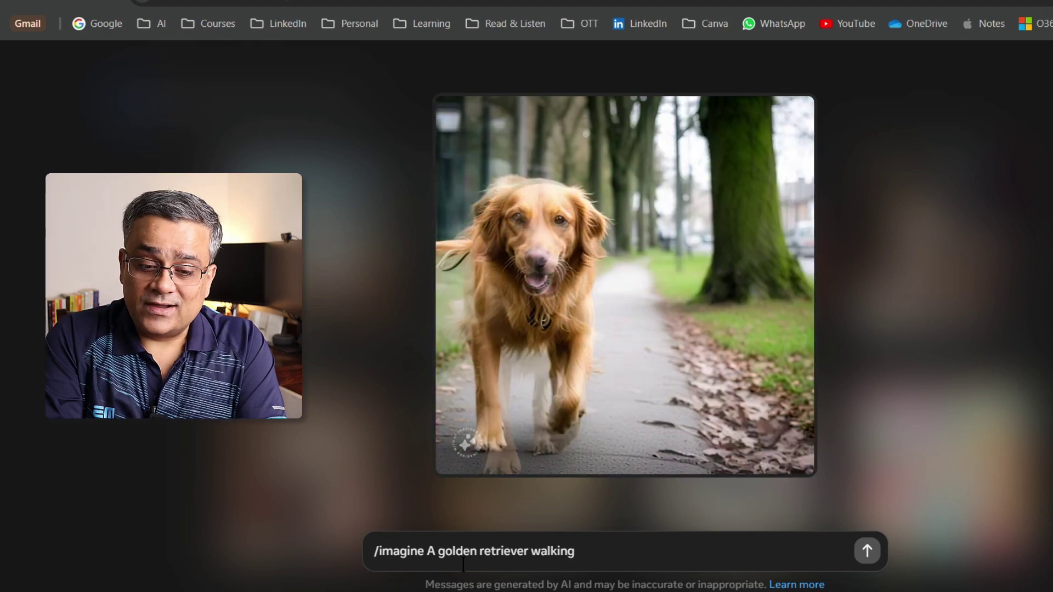
type(" in a st")
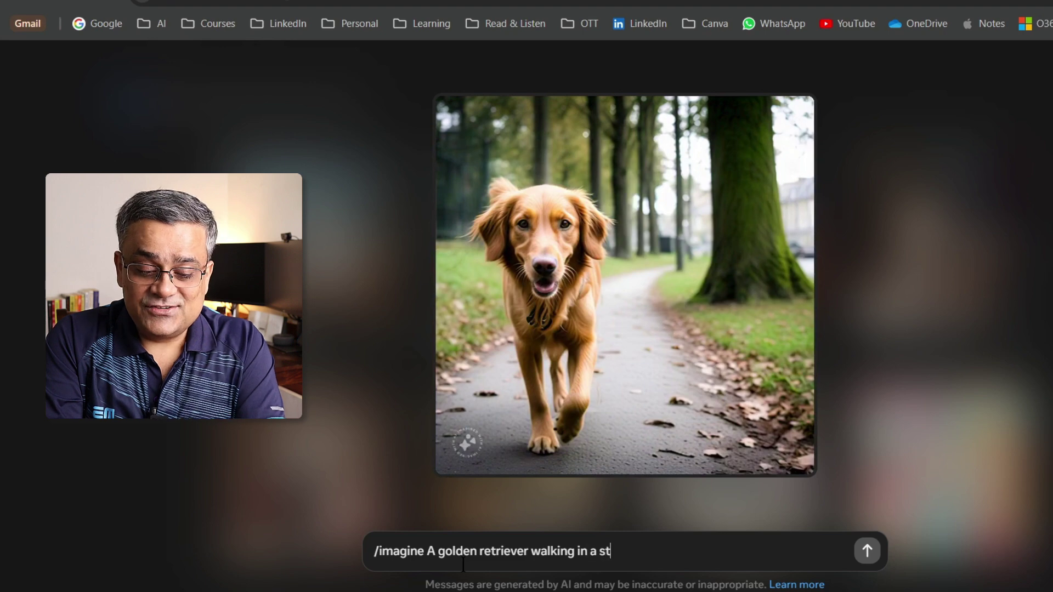
type("reet")
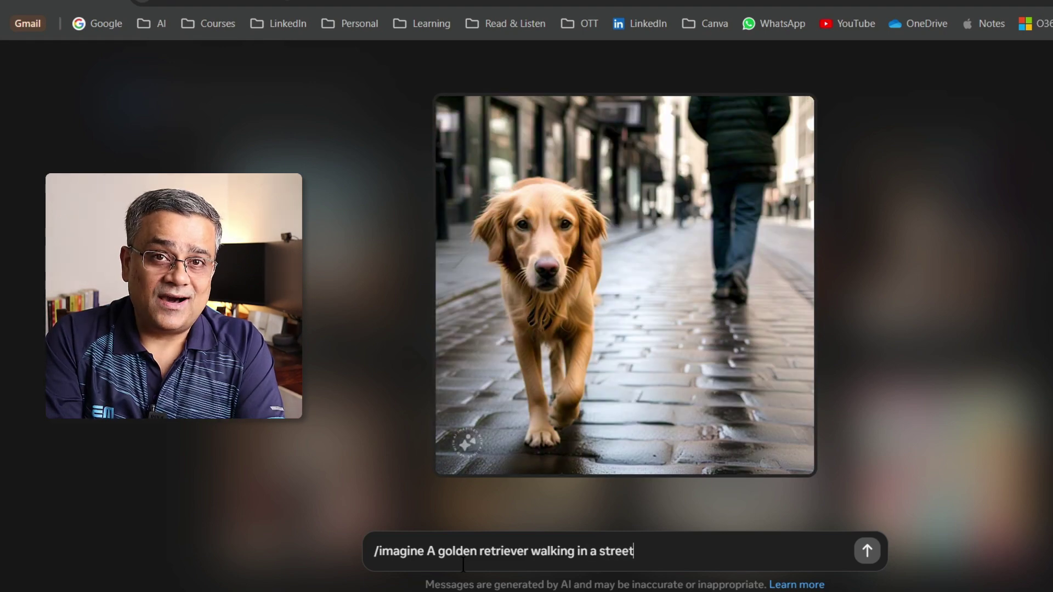
type(" of Ko")
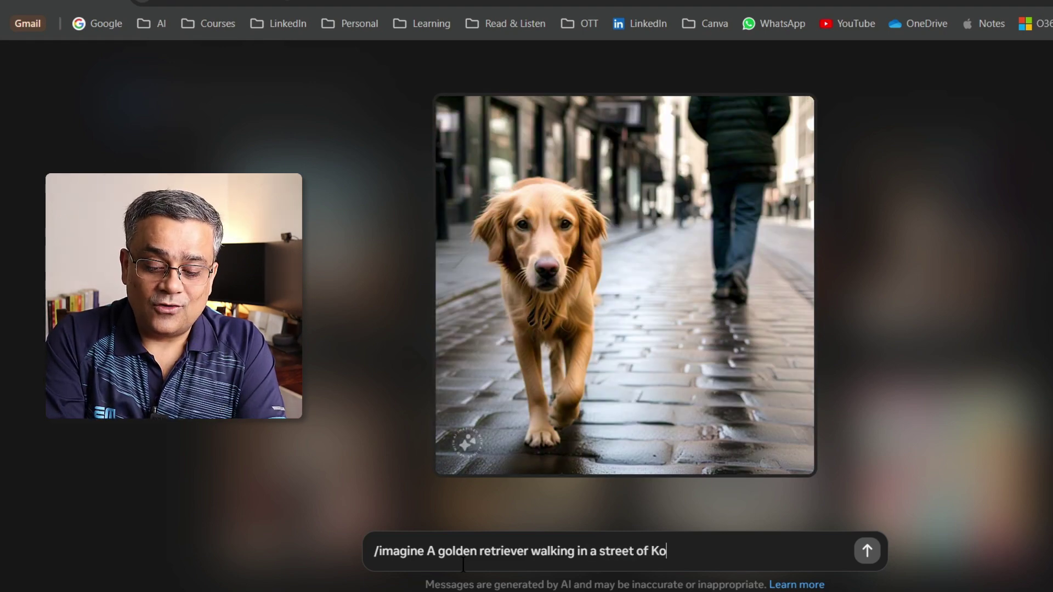
type("lkata")
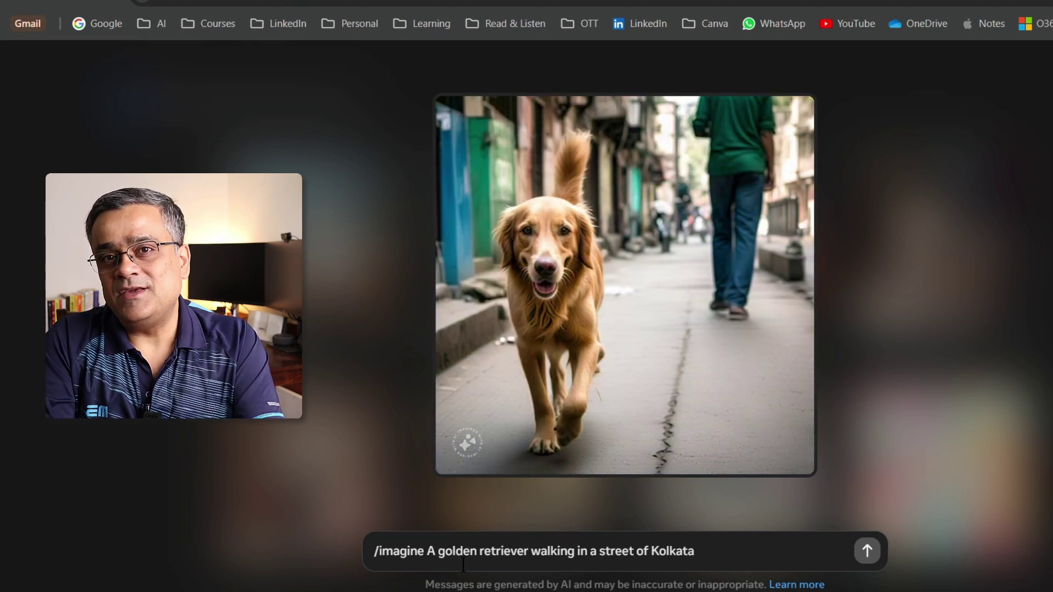
type("with his")
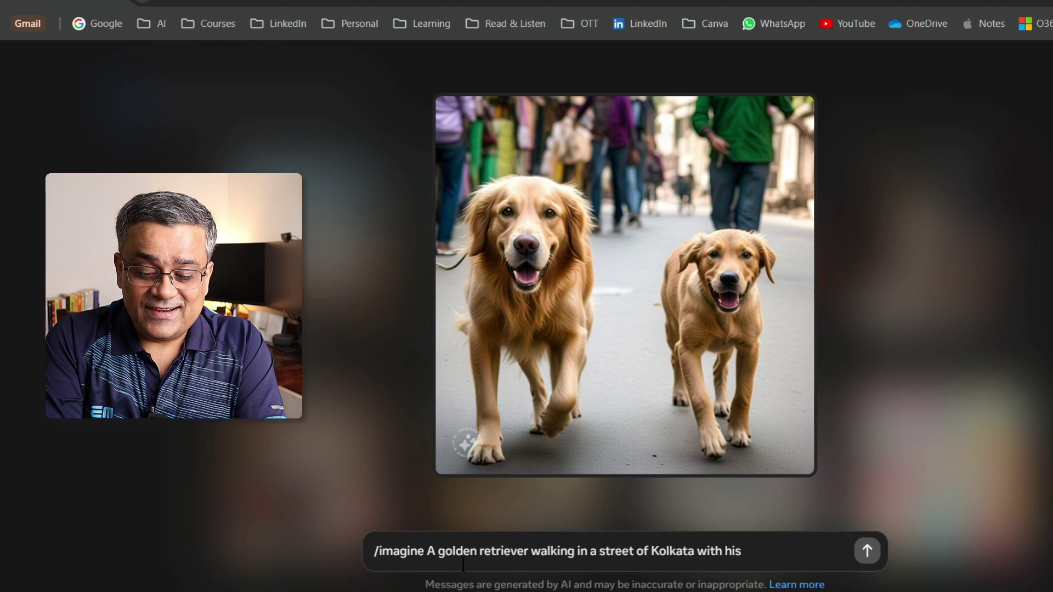
type(" owner on a")
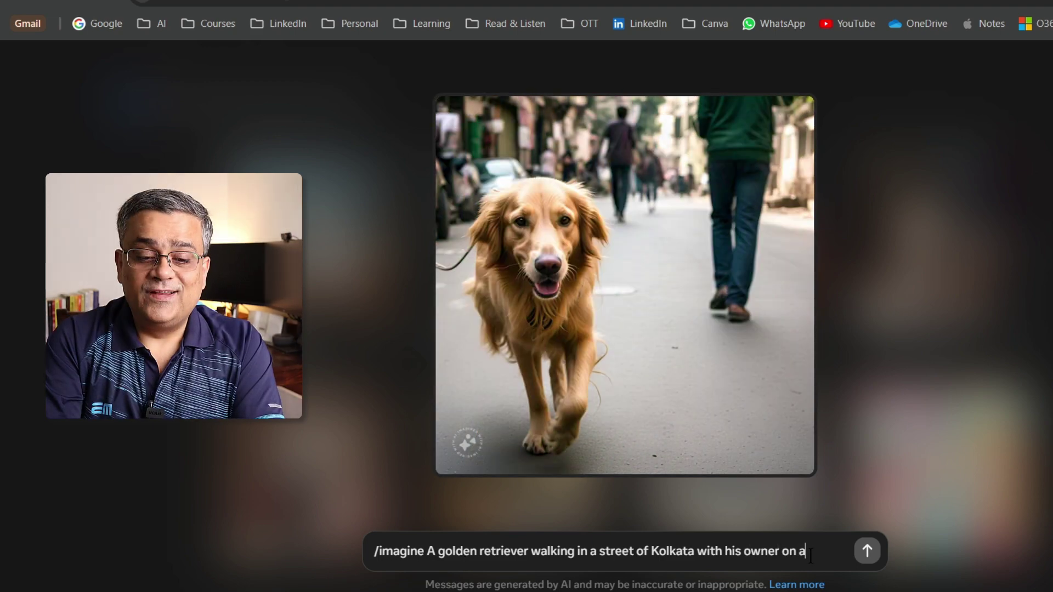
type(" rainy day")
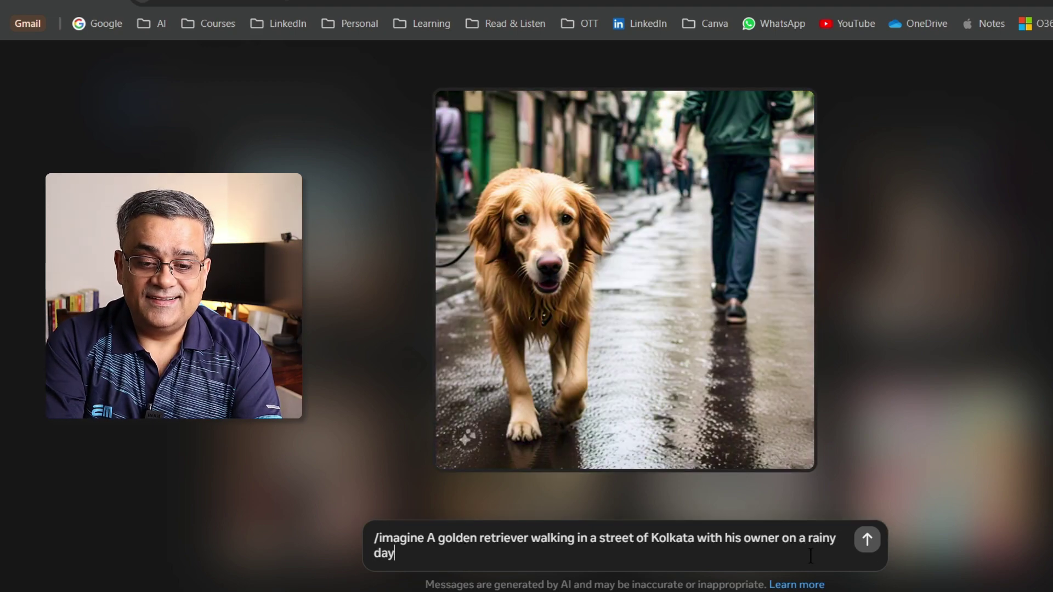
left_click(507, 538)
type("dog")
key("End")
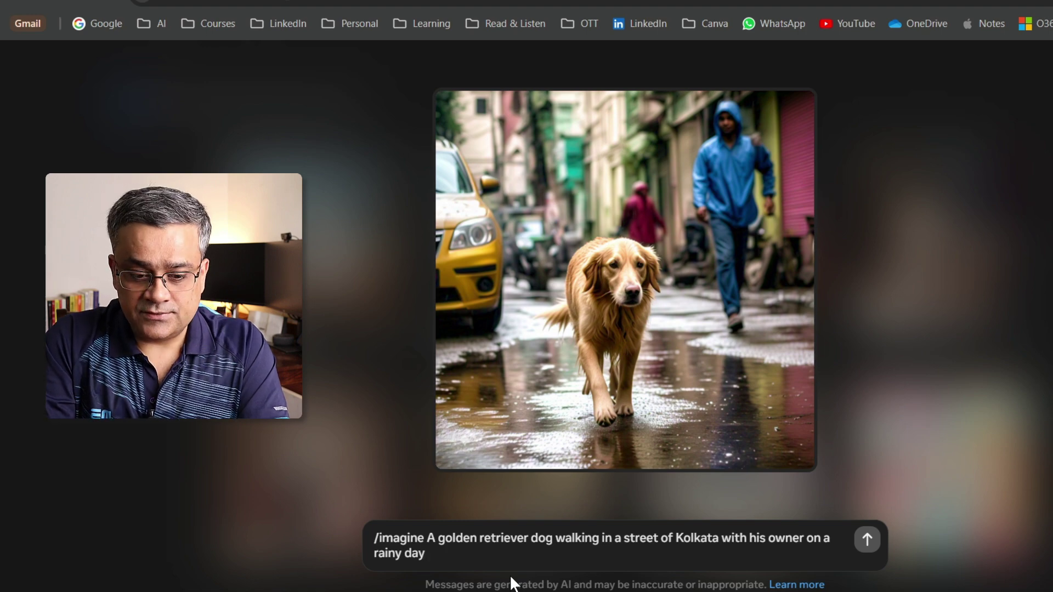
- Submit the Kolkata prompt, animate the yellow-raincoat dog image and download it as MP4
key("Return")
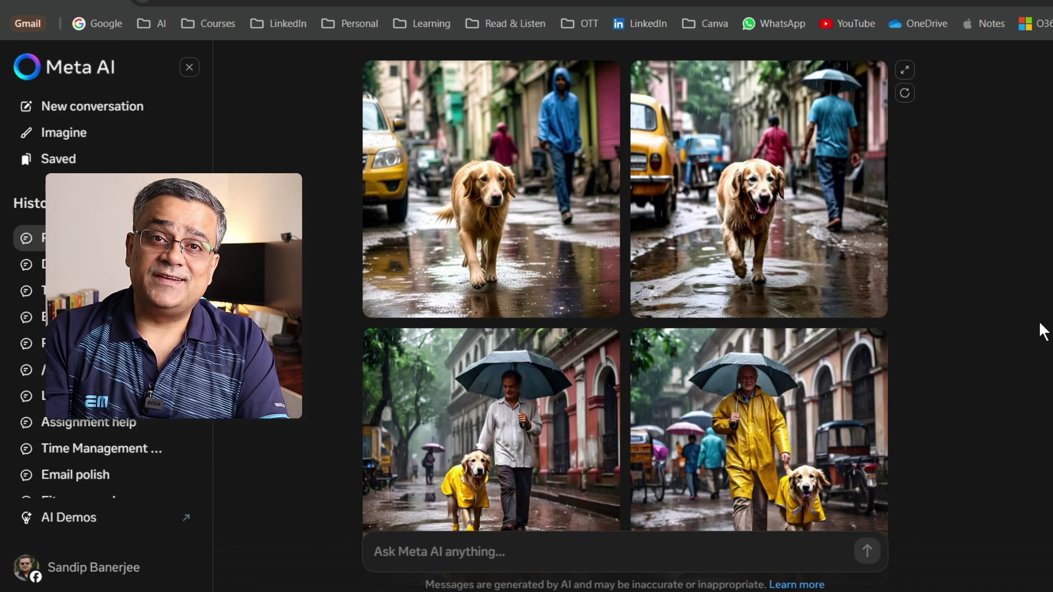
left_click(469, 468)
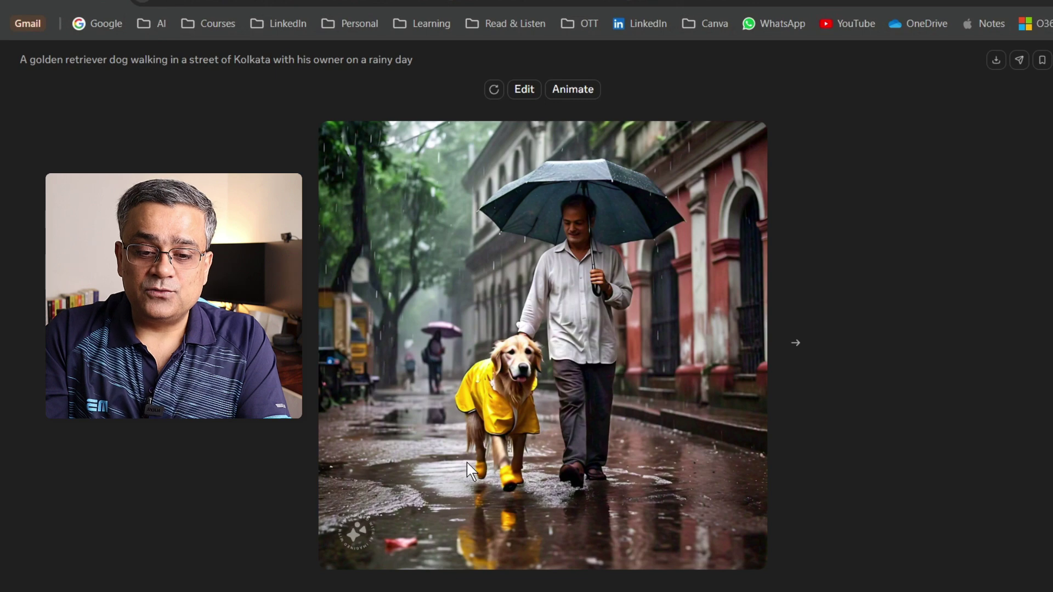
left_click(572, 93)
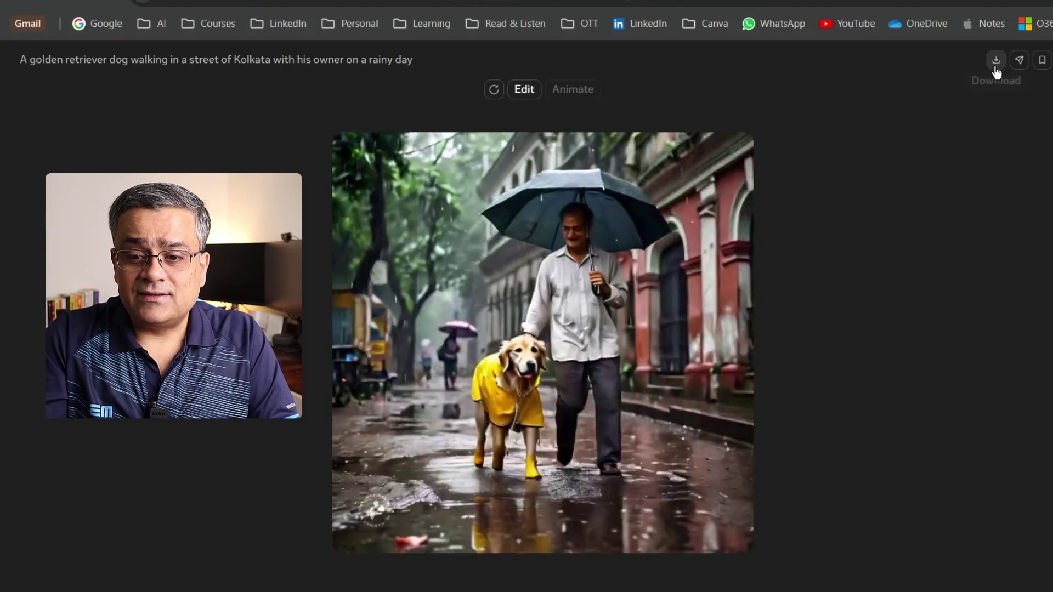
left_click(996, 62)
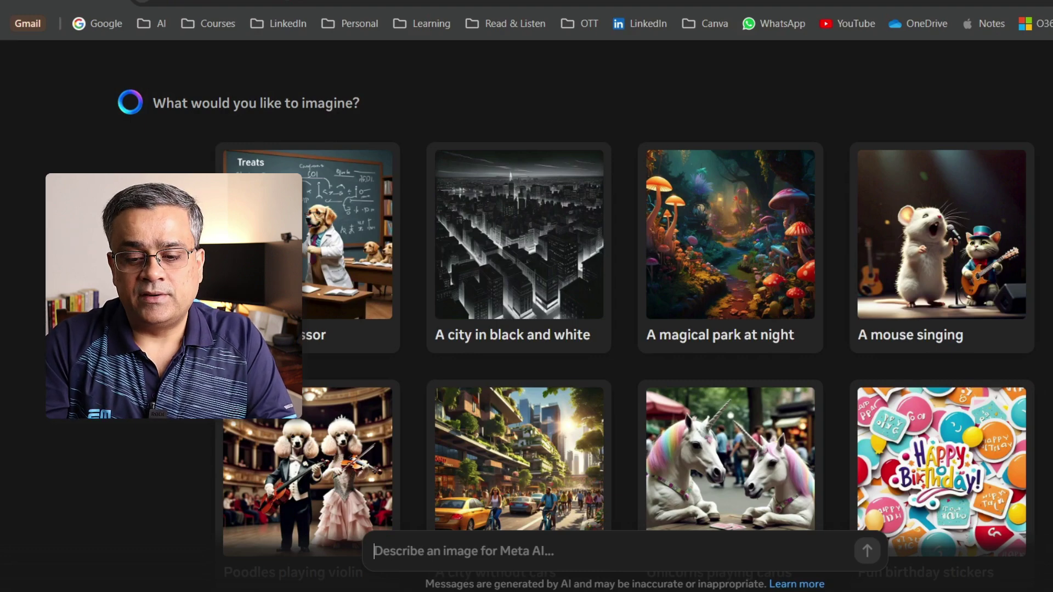
- Generate '/imagine a Cat in a magical park' images, then send 'animate' to animate them
scroll(625, 329, "down", 3)
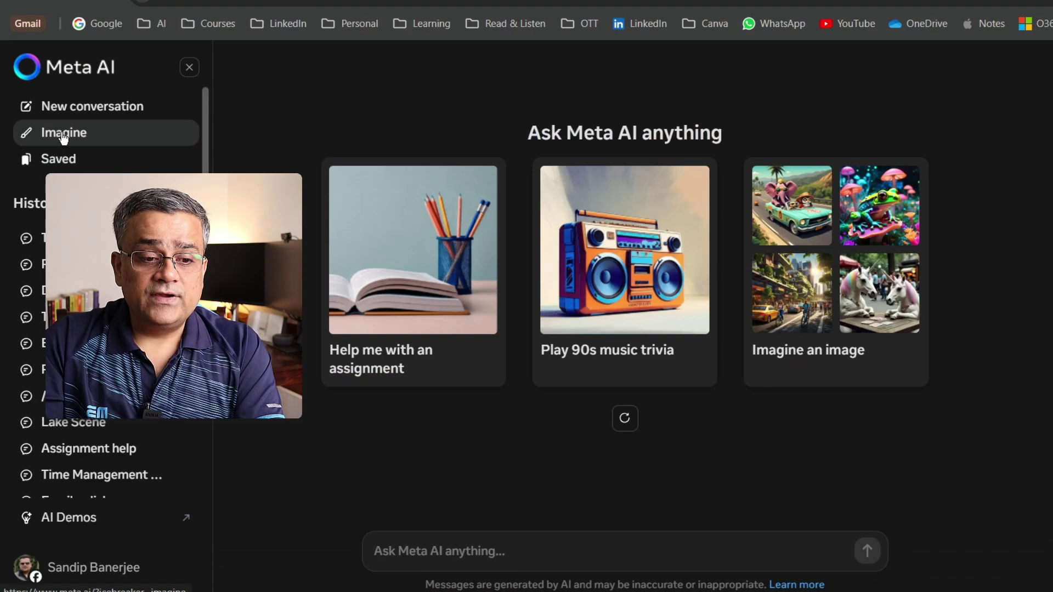
left_click(64, 138)
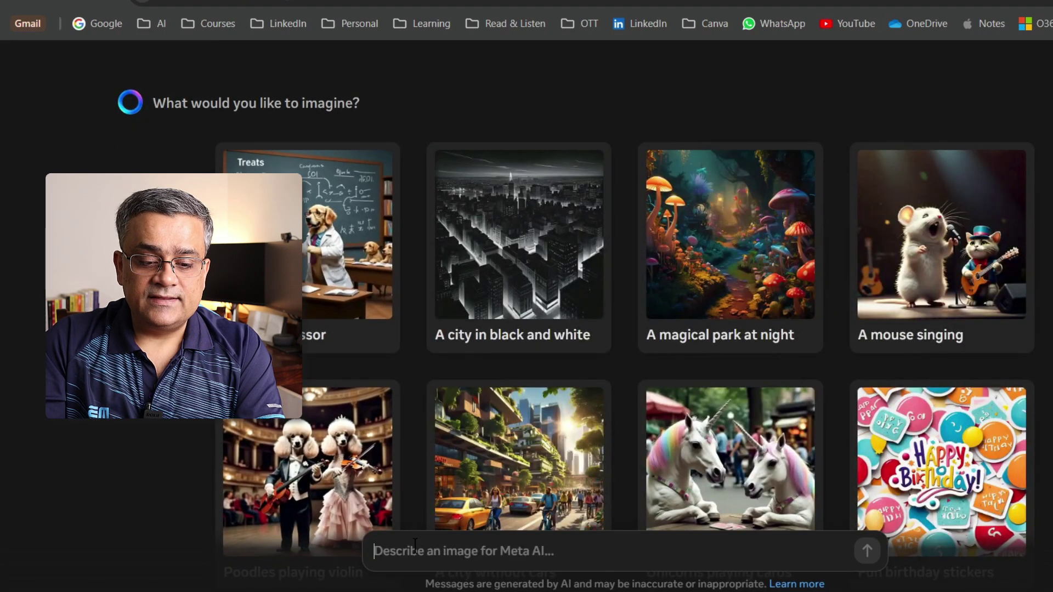
type("/imagine a Cat in am")
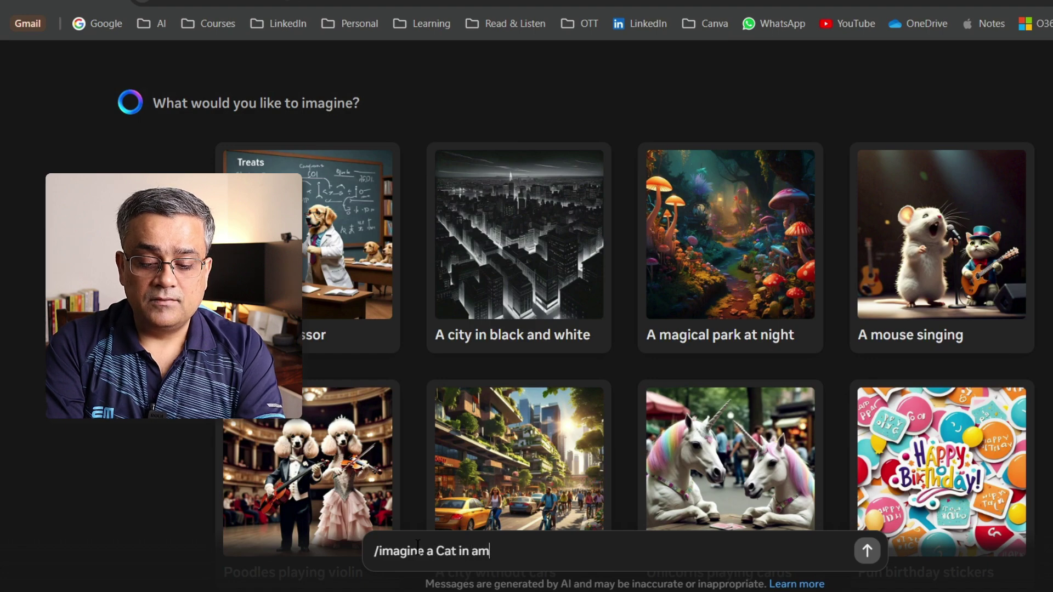
type("park")
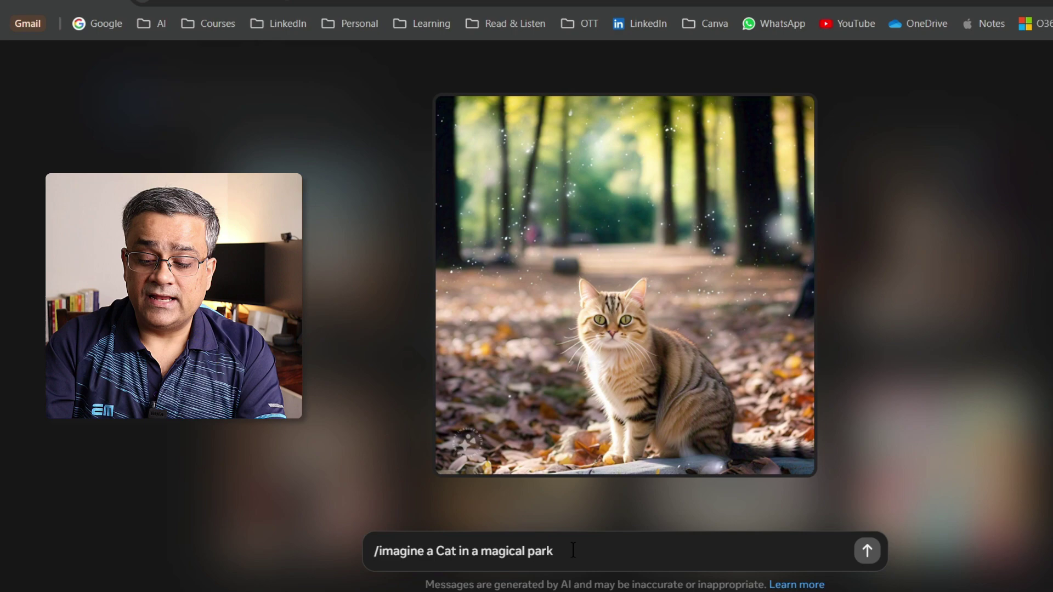
key("Return")
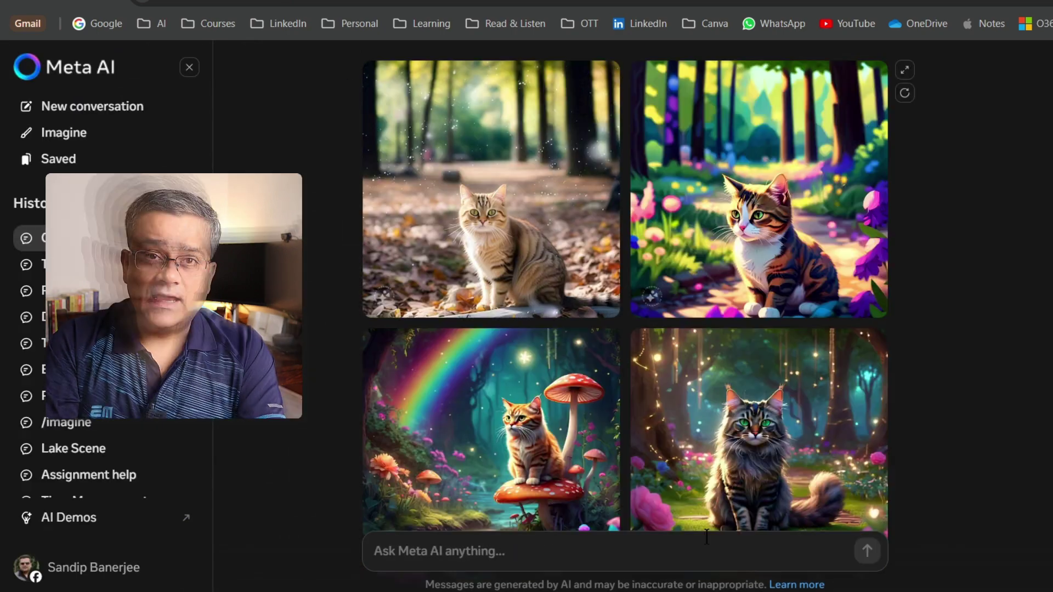
type("animate")
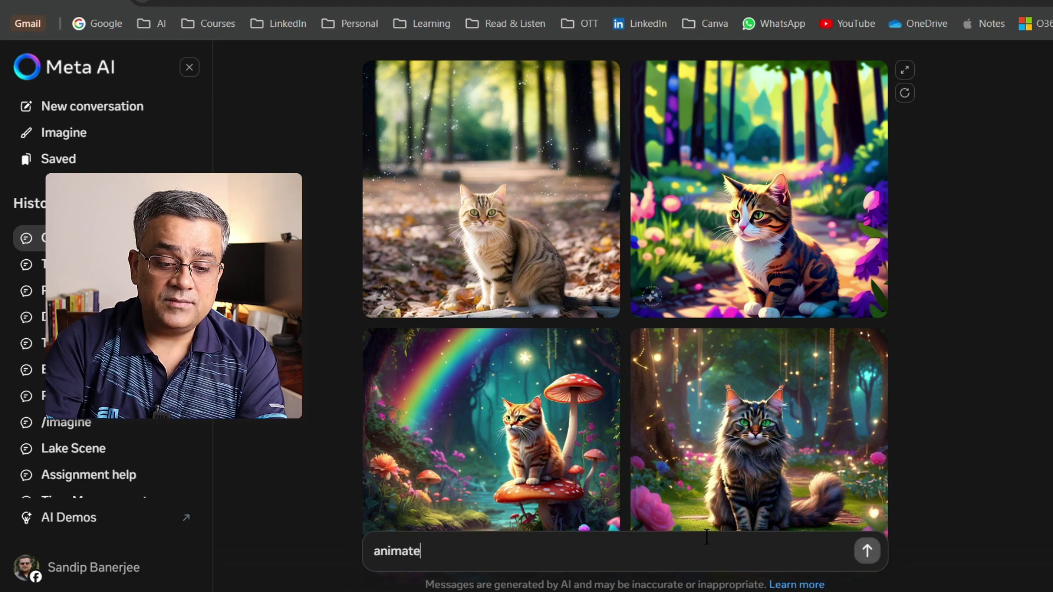
key("Return")
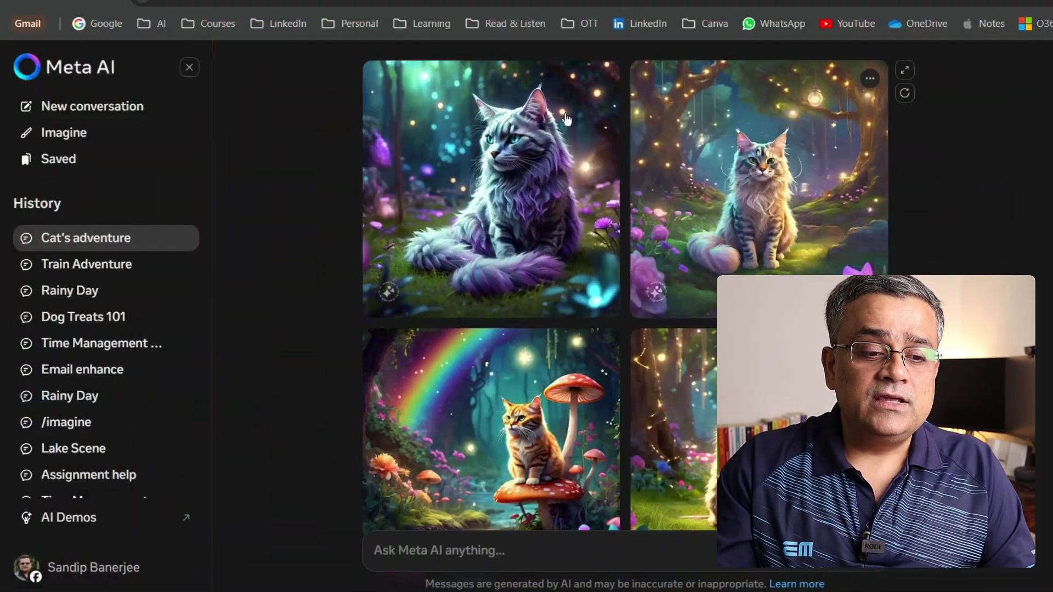
- Start a new conversation, collapse and re-expand the sidebar, then go to Saved
left_click(70, 71)
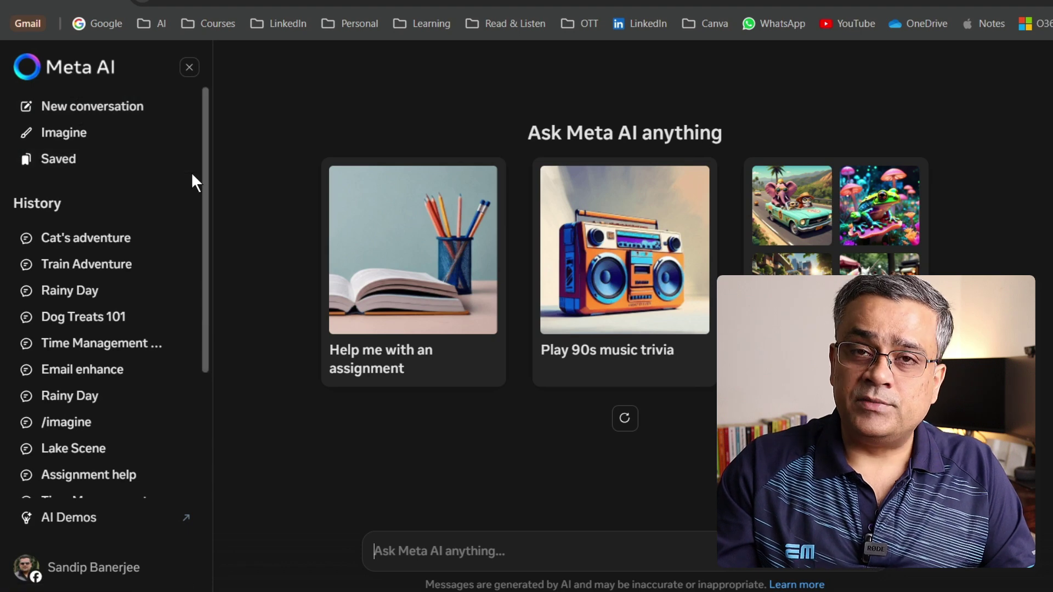
left_click(189, 69)
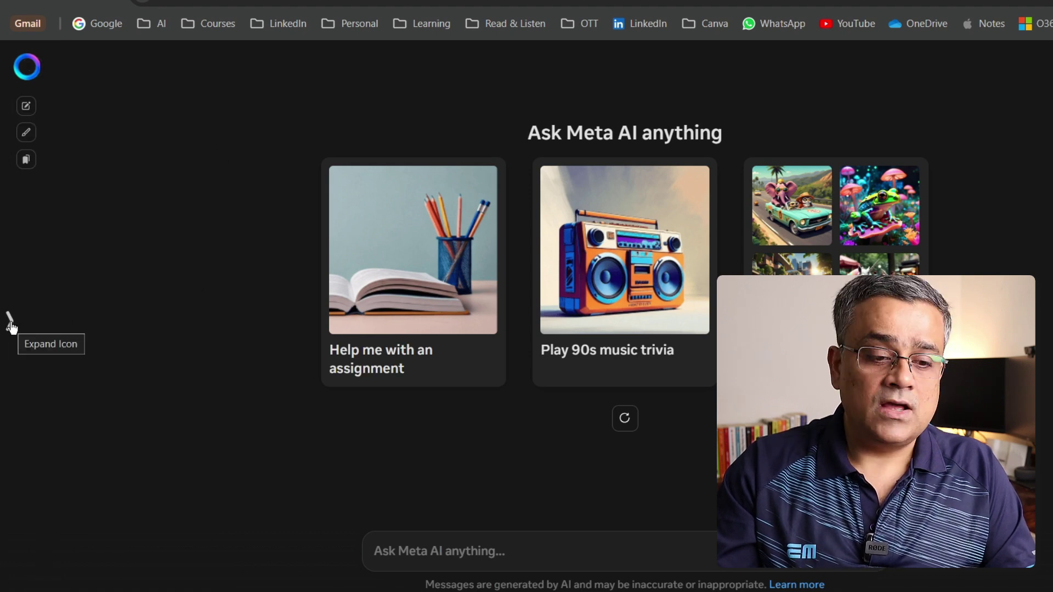
left_click(10, 318)
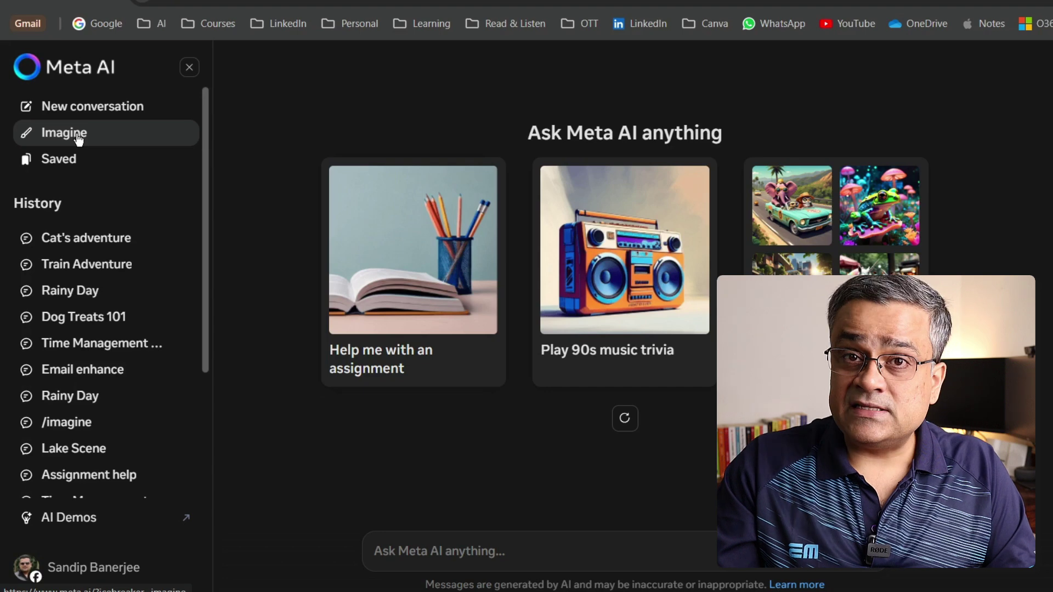
left_click(61, 163)
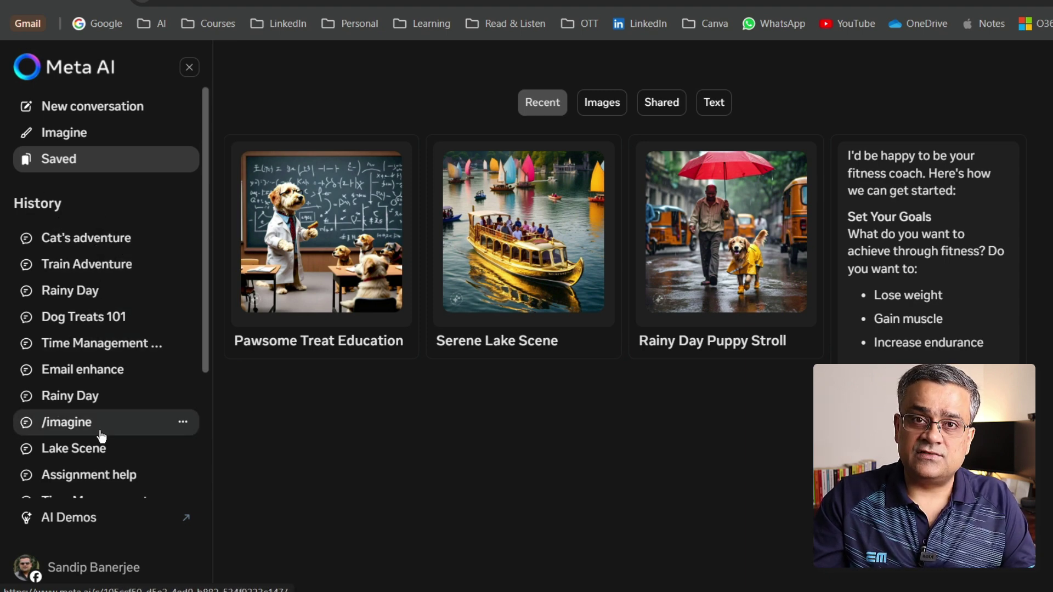
left_click(92, 576)
left_click(62, 510)
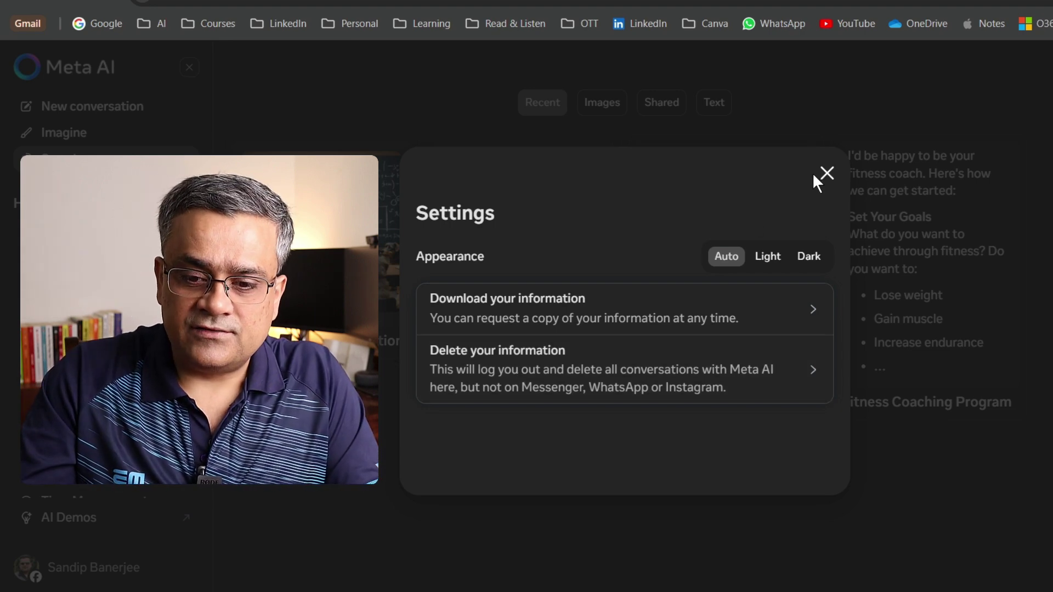
left_click(824, 173)
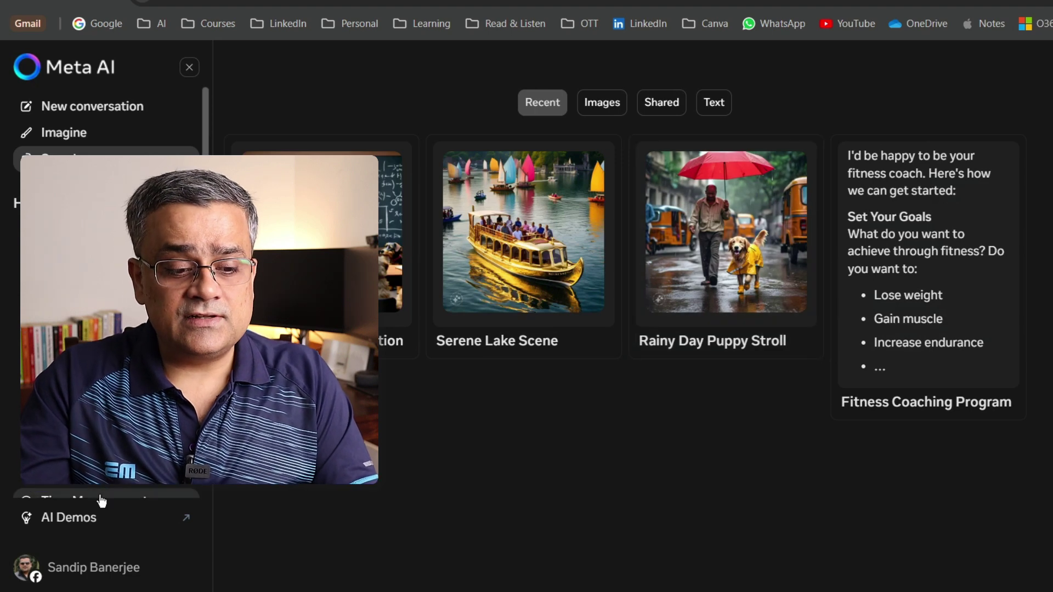
- Go to the AI Demos page and browse Segment Anything 2, Seamless Translation, Animated Drawings and Audiobox
left_click(63, 527)
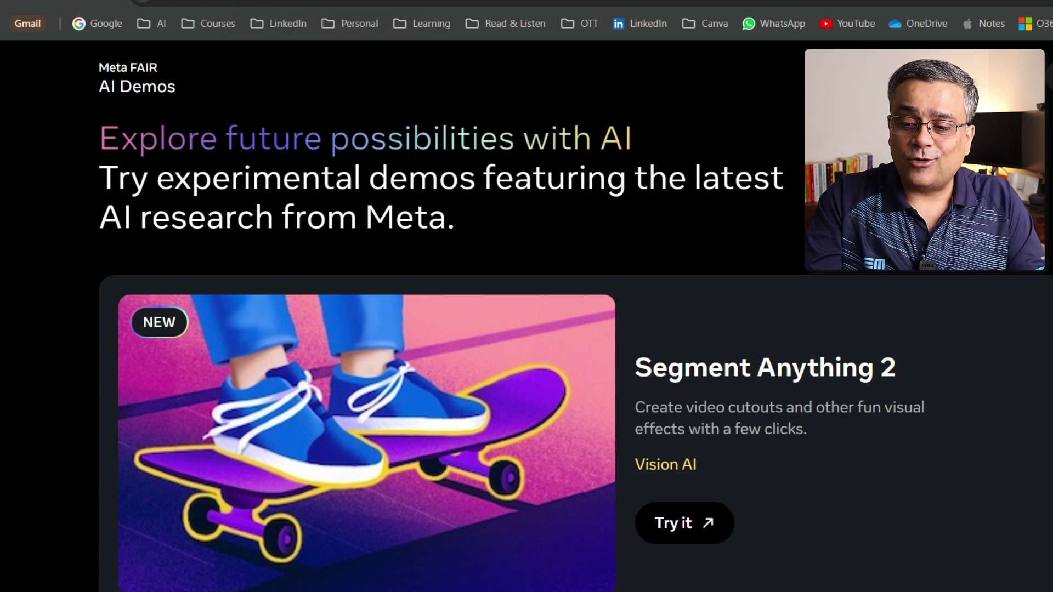
scroll(526, 316, "down", 5)
scroll(526, 315, "down", 5)
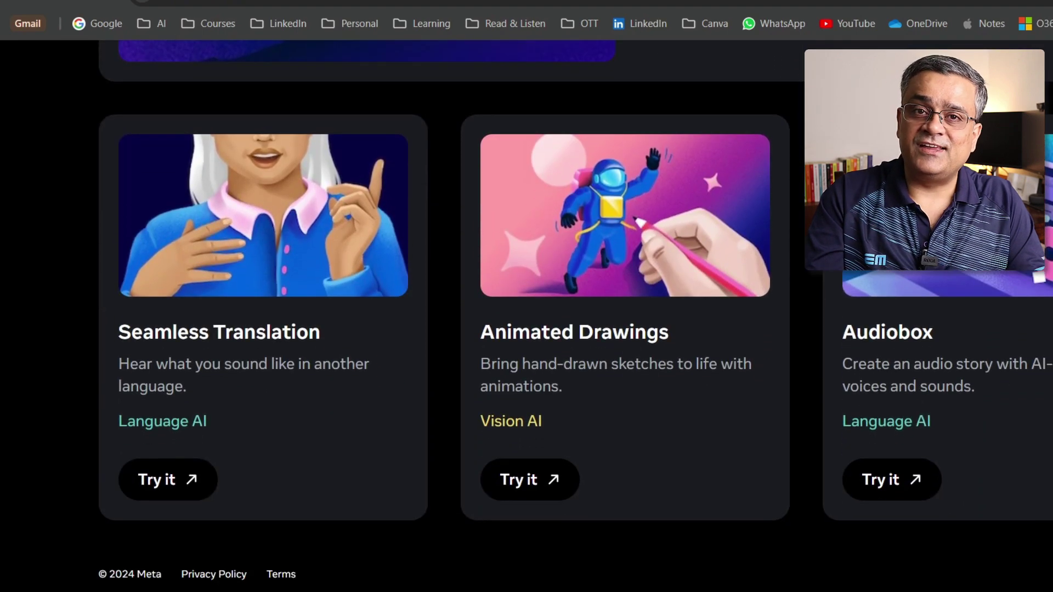
scroll(526, 316, "up", 10)
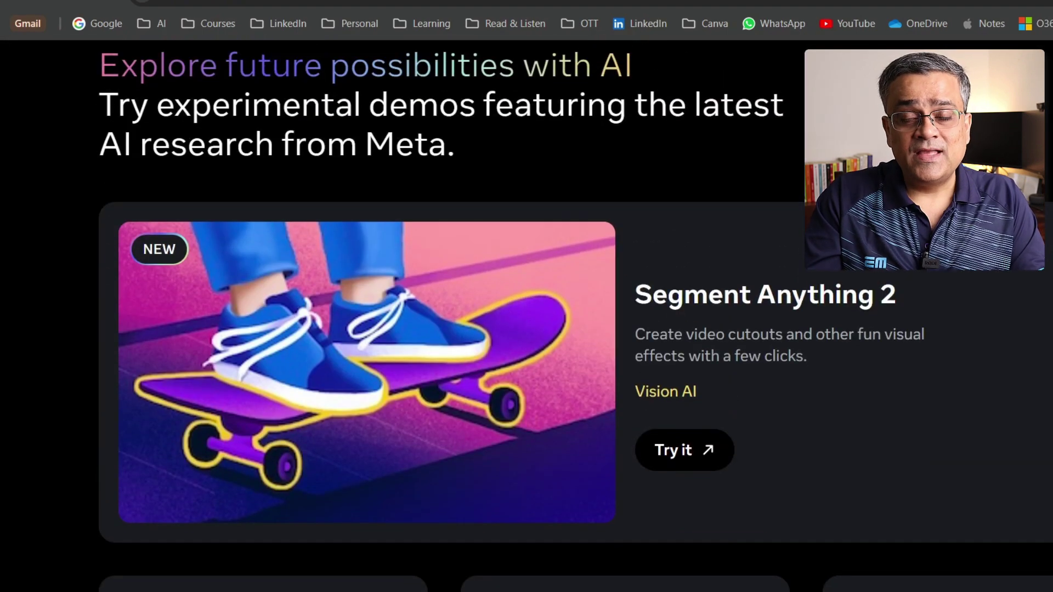